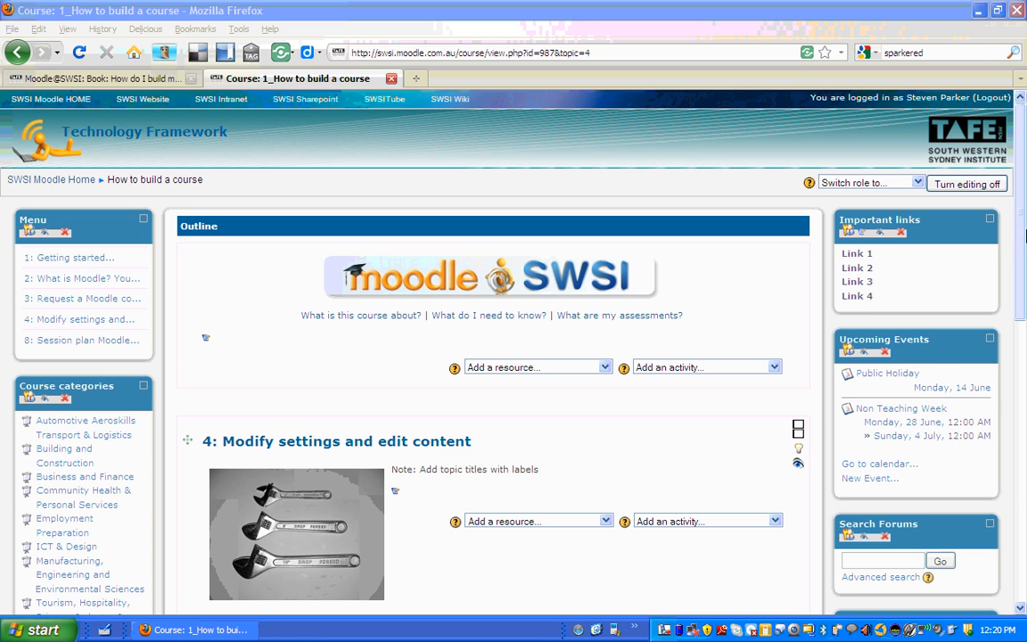
# Create a folder named 4_modifySettings in the course's files area.
pyautogui.moveTo(1021, 229); pyautogui.dragTo(1015, 518)
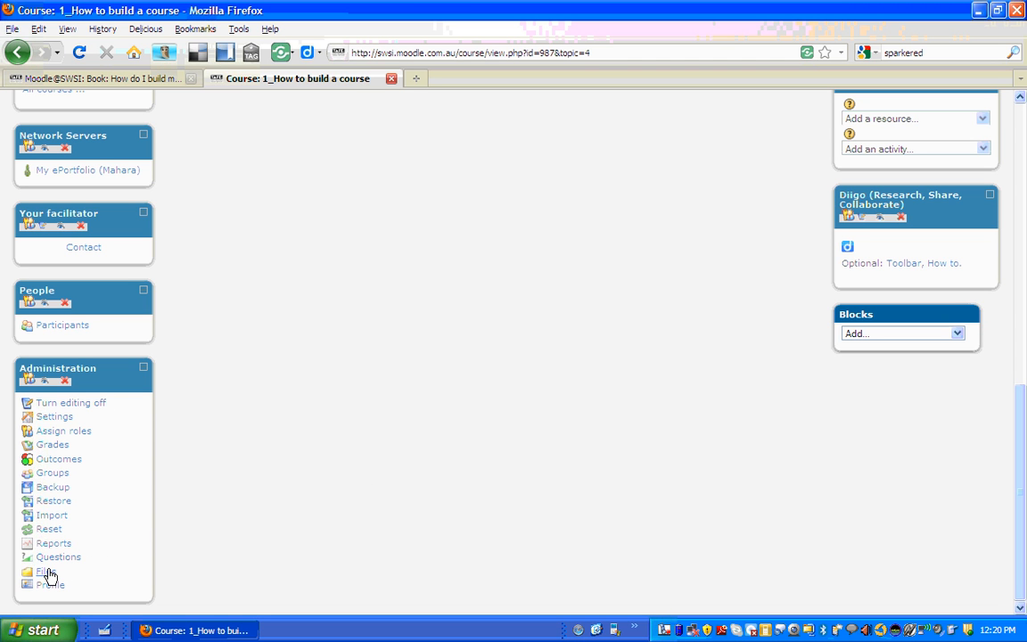
pyautogui.click(49, 573)
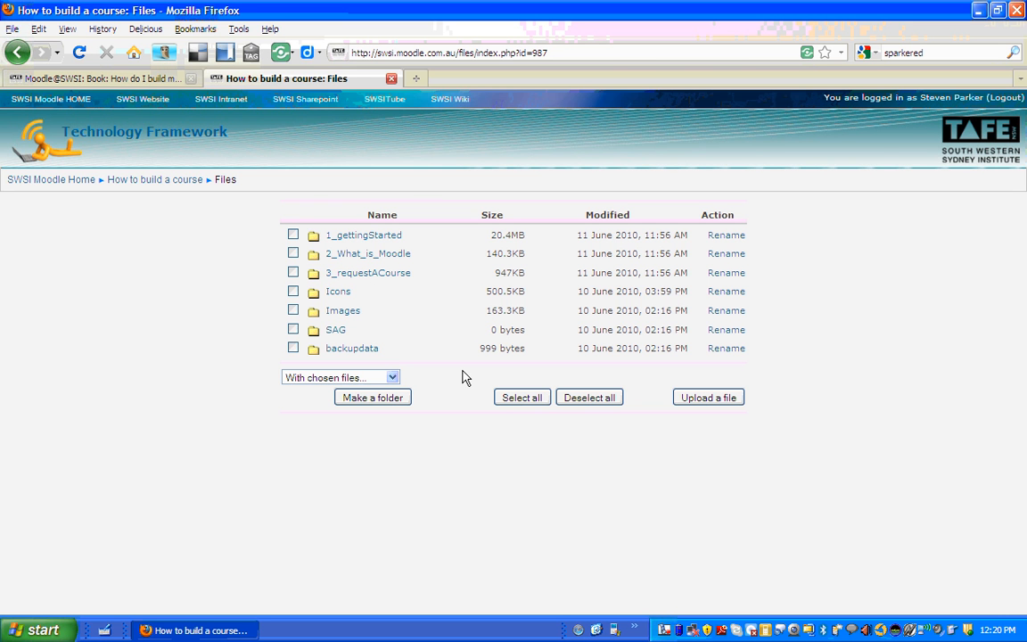
pyautogui.click(394, 403)
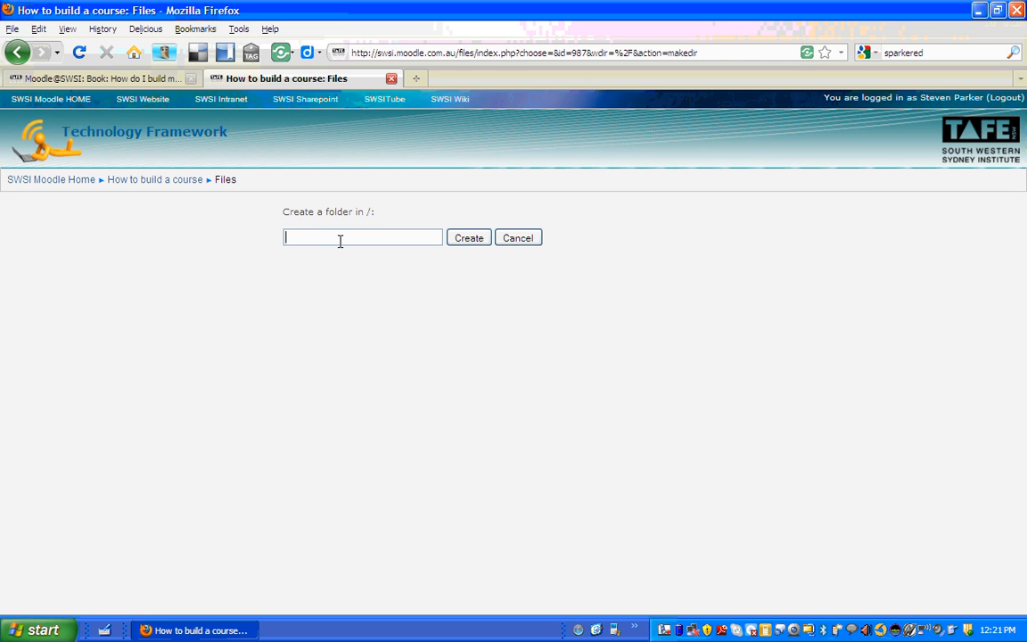
pyautogui.click(340, 241)
pyautogui.write('4_modifySettings')
pyautogui.click(472, 242)
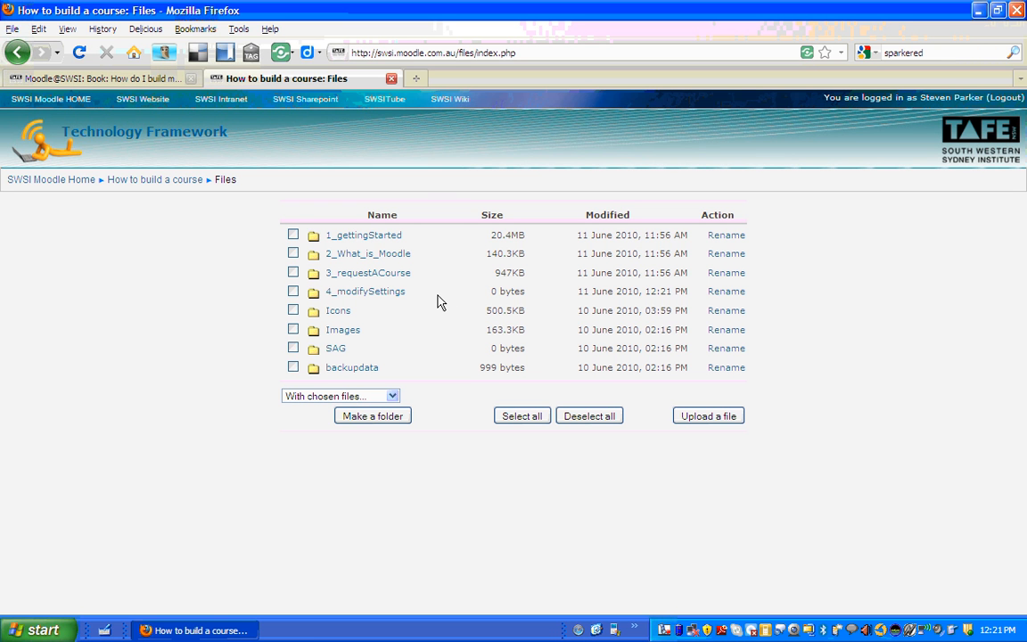
# Upload 4_modifyCourseSettings.docx from the Moodle@SWSI folder into the 4_modifySettings course folder.
pyautogui.click(371, 293)
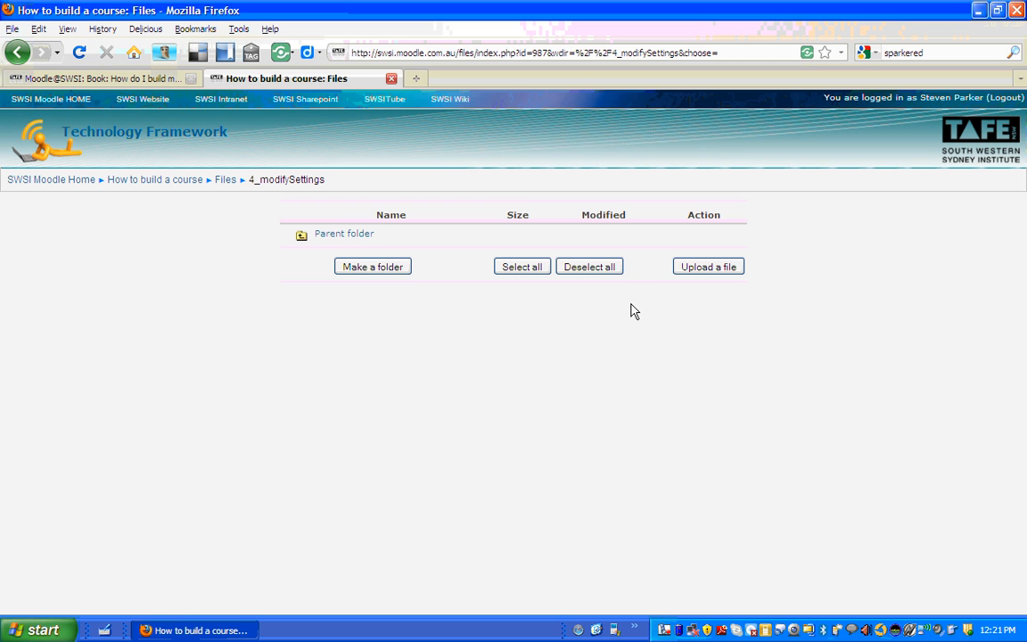
pyautogui.click(705, 273)
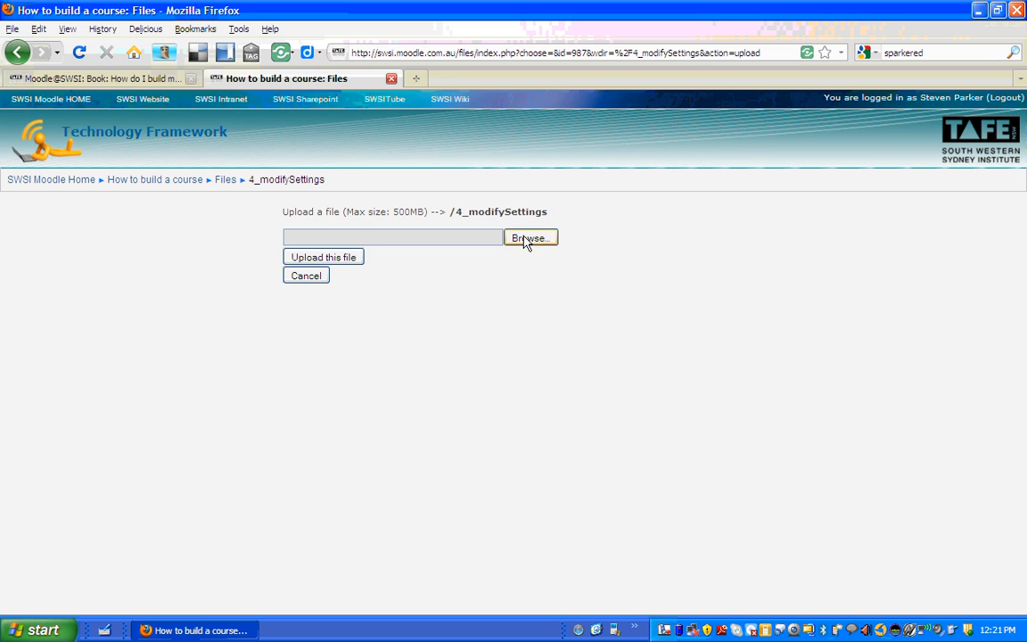
pyautogui.click(530, 239)
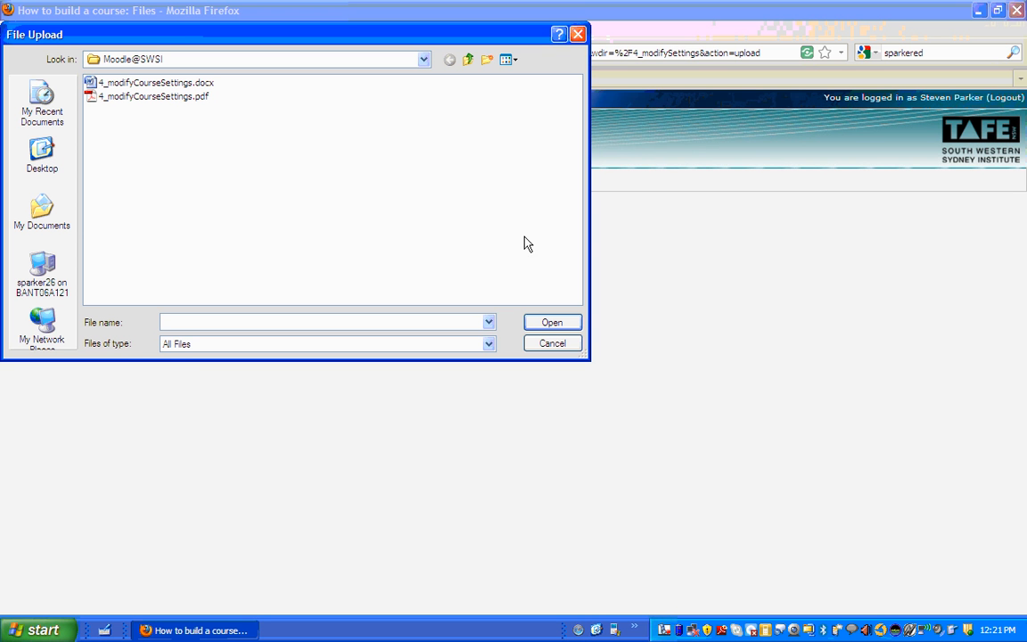
pyautogui.doubleClick(154, 84)
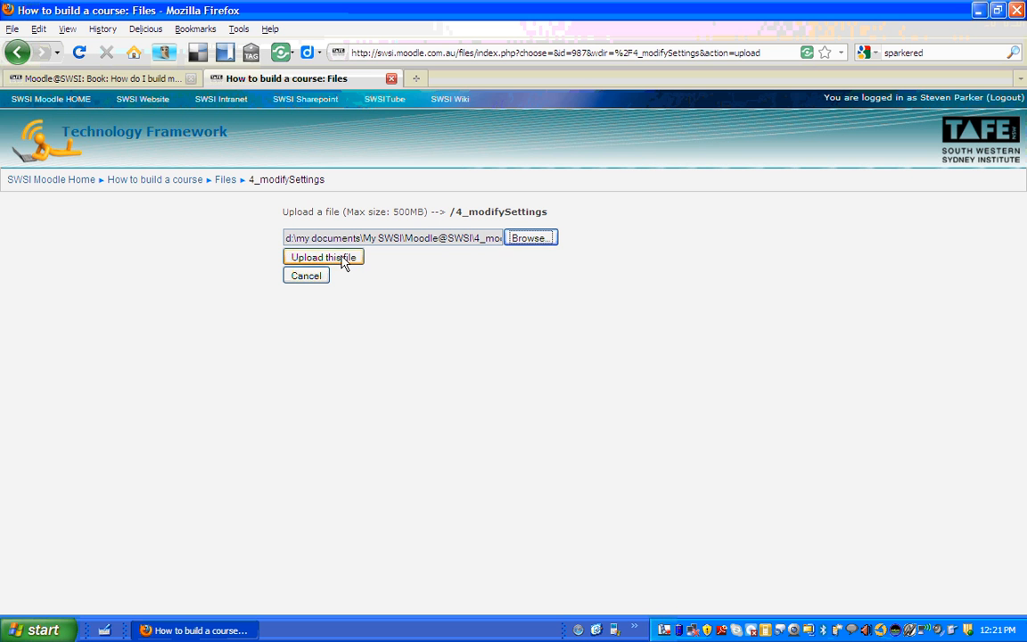
pyautogui.click(343, 260)
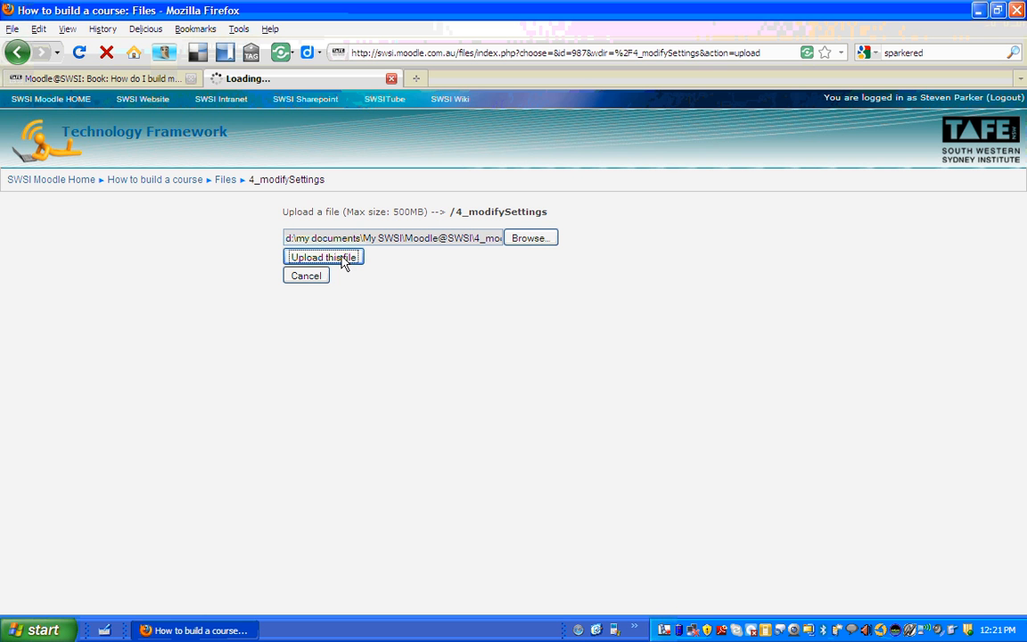
pyautogui.rightClick(663, 629)
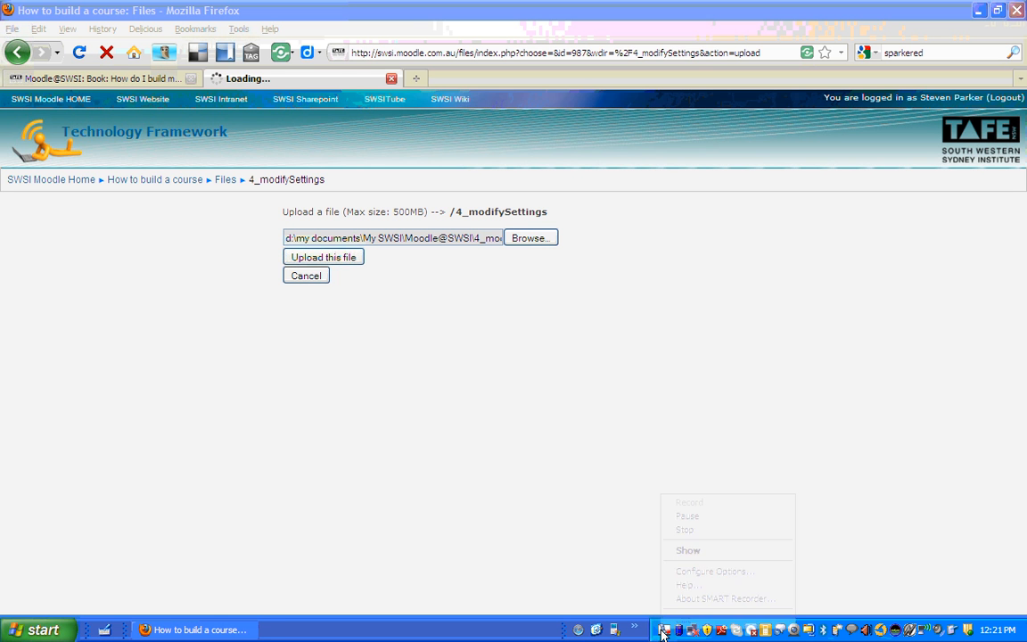
pyautogui.click(699, 516)
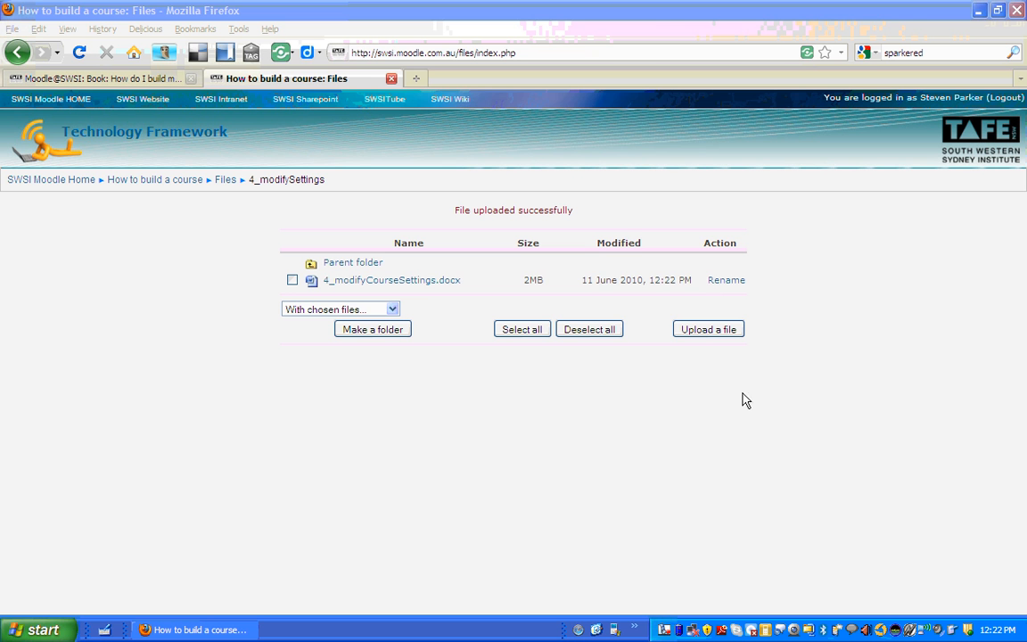
# Upload 4_modifyCourseSettings.pdf into the same 4_modifySettings course folder.
pyautogui.click(710, 336)
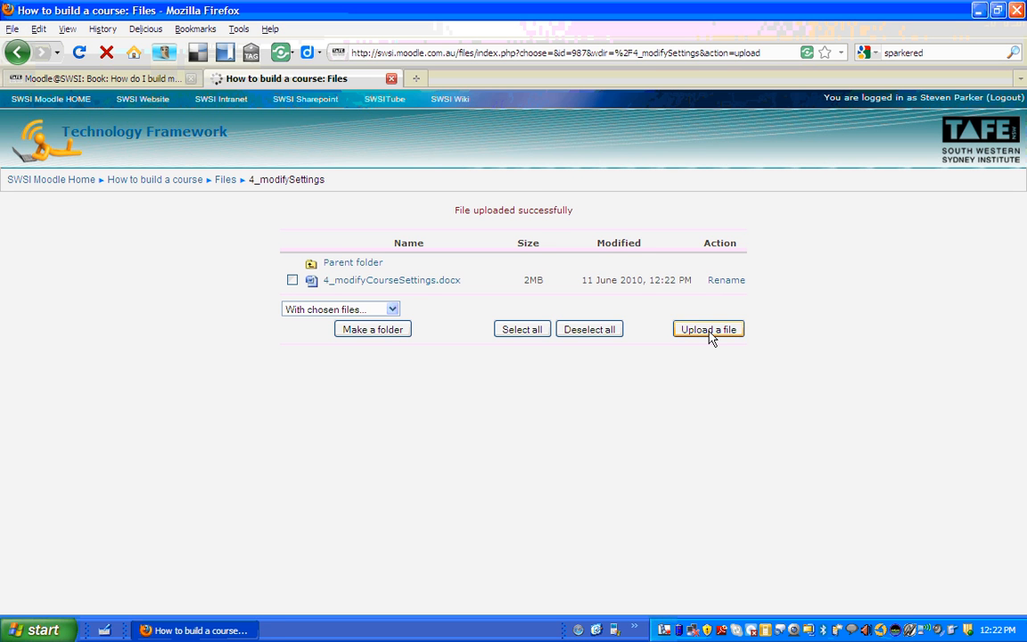
pyautogui.click(530, 239)
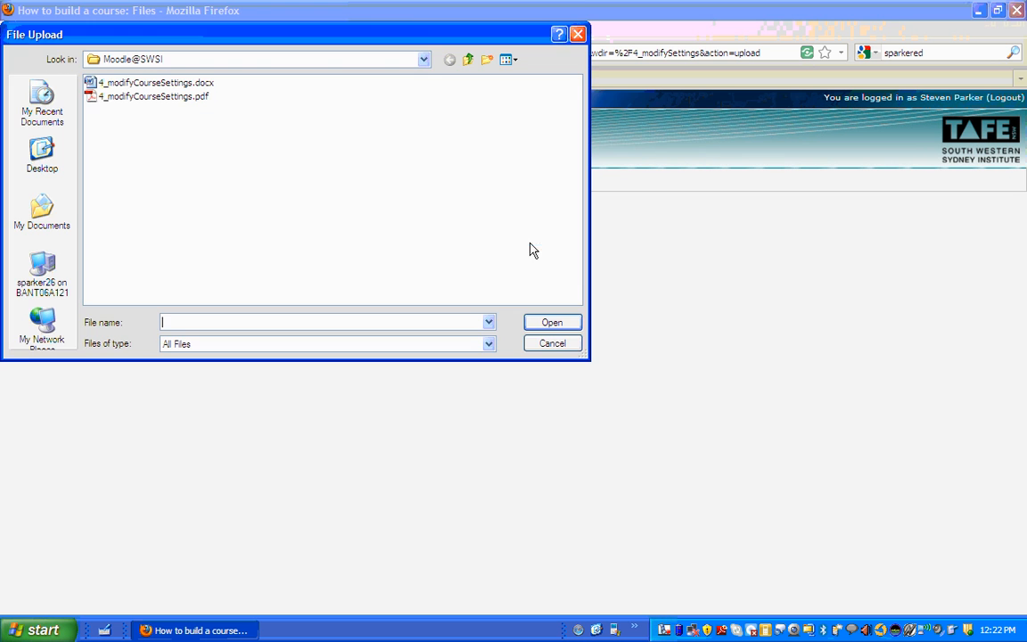
pyautogui.click(168, 100)
pyautogui.doubleClick(170, 99)
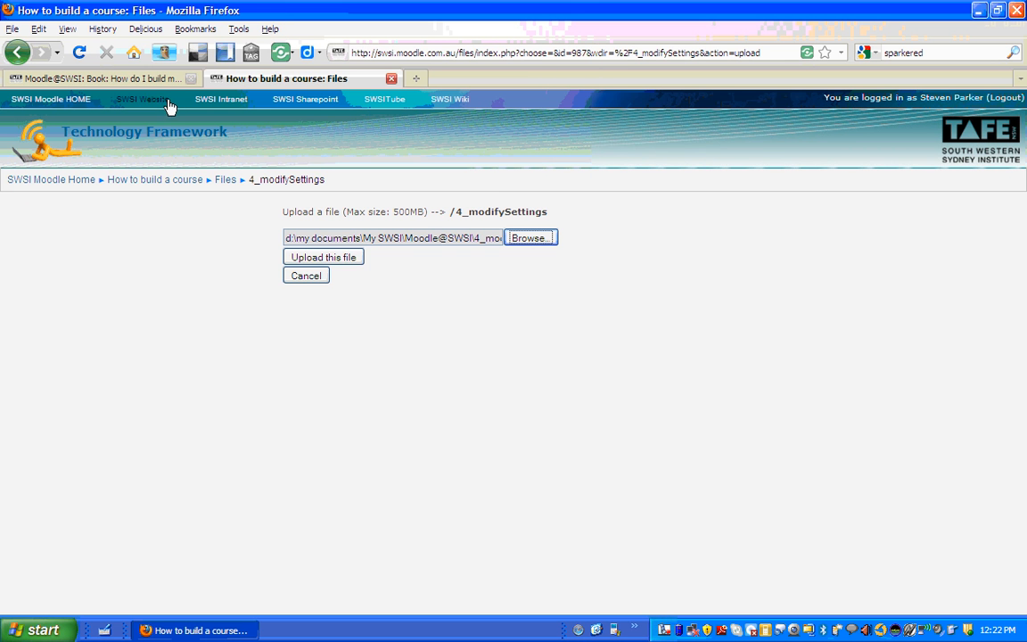
pyautogui.click(349, 263)
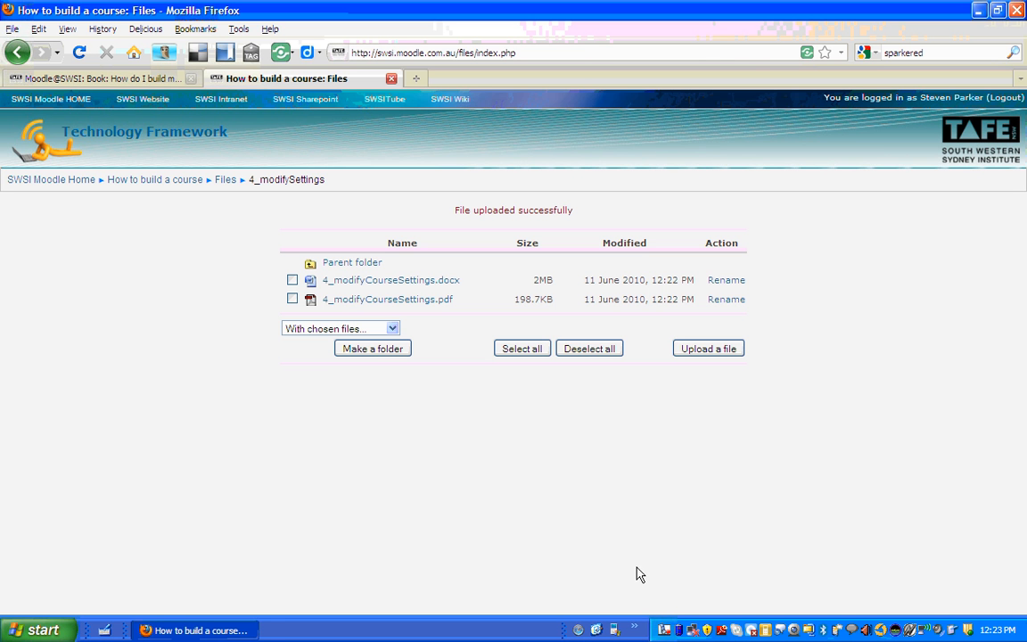
pyautogui.rightClick(664, 630)
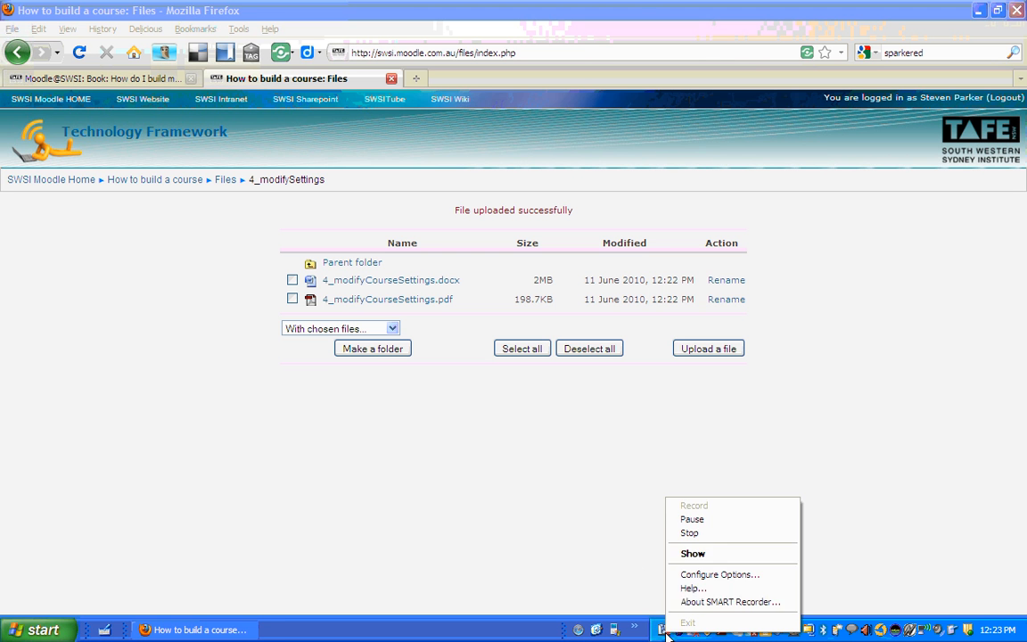
pyautogui.click(713, 520)
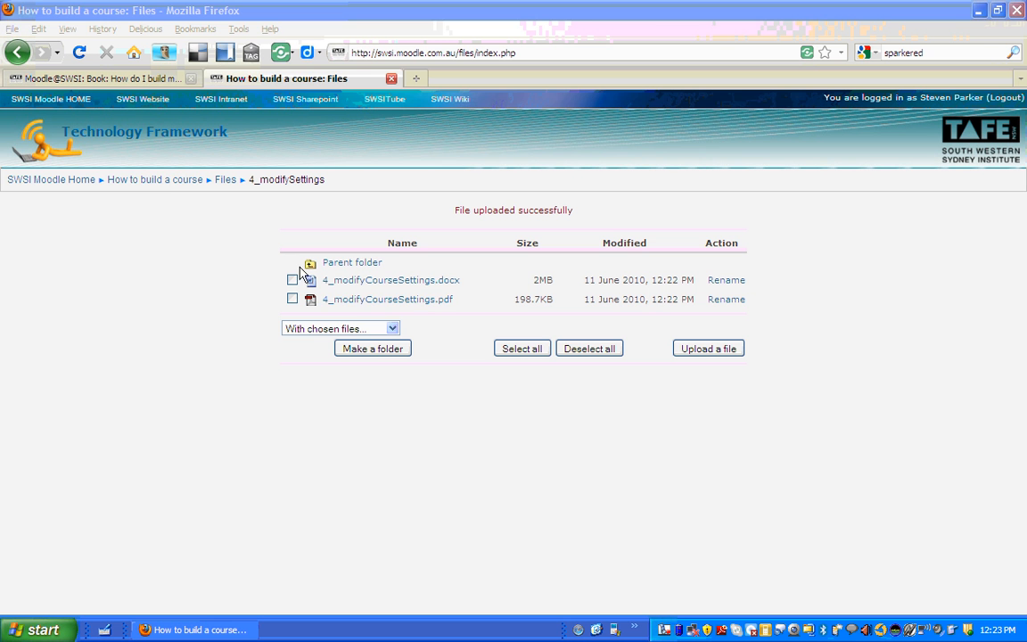
# Return to the How to build a course main page and switch editing off and on again.
pyautogui.click(161, 183)
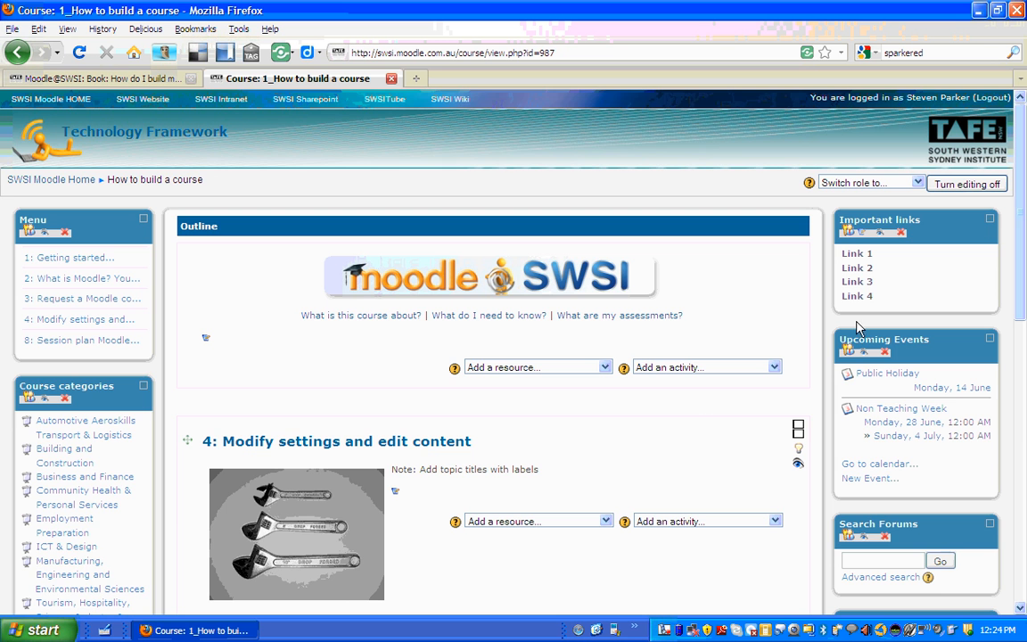
pyautogui.moveTo(1023, 234); pyautogui.dragTo(1002, 244)
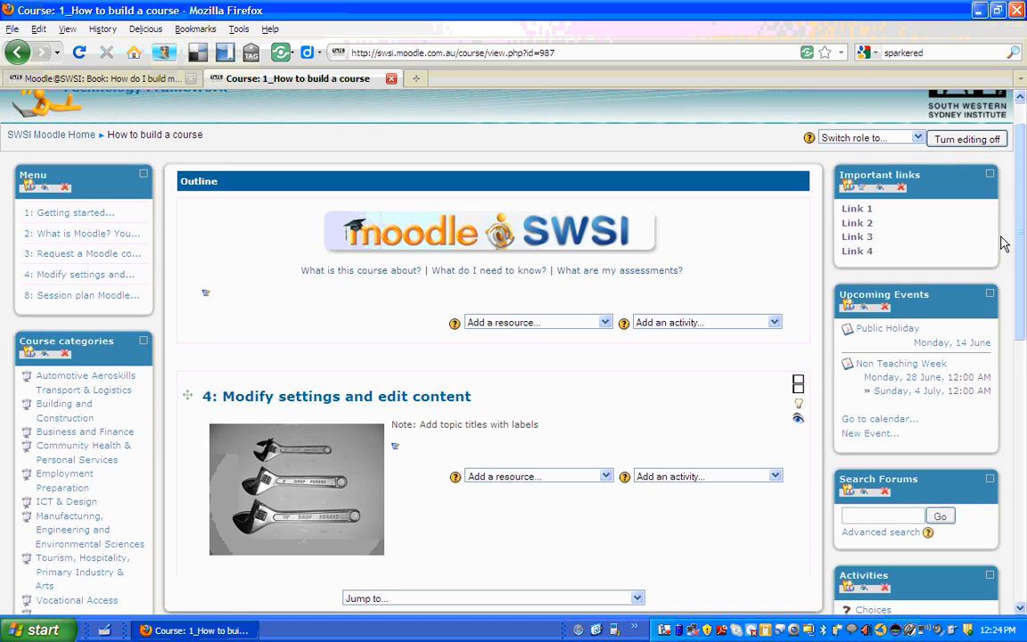
pyautogui.click(966, 140)
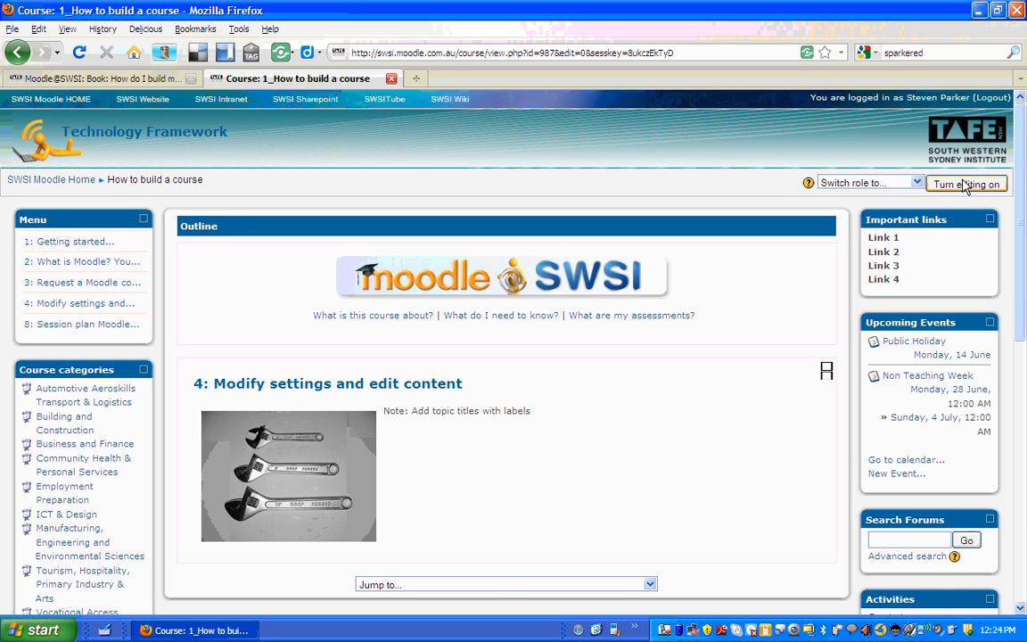
pyautogui.click(965, 184)
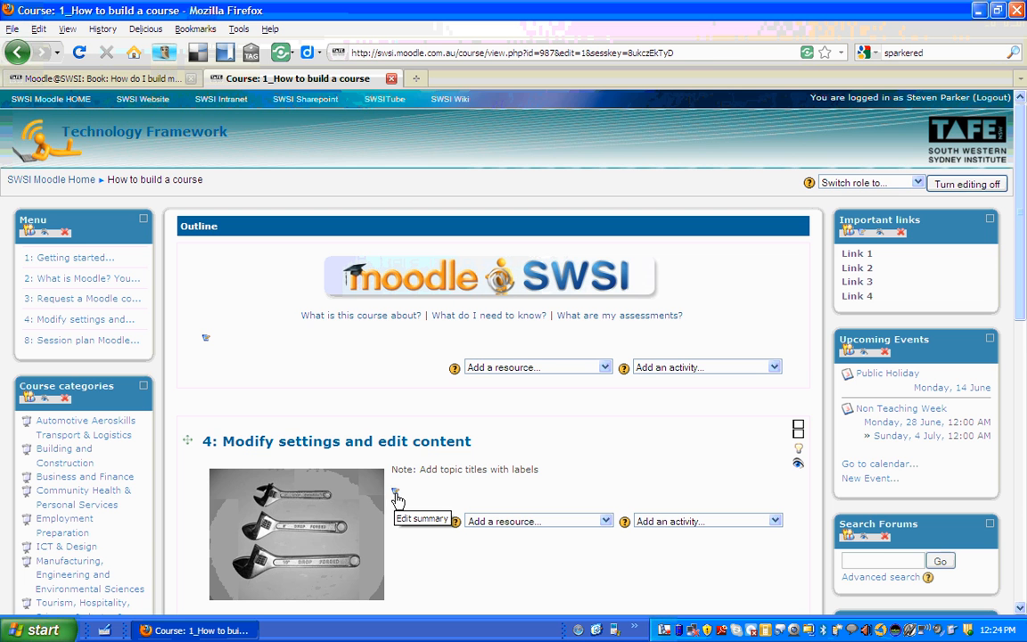
# Add a link to a file or web site resource to topic 4, naming it "Worksheet: Modify settings (pdf)".
pyautogui.scroll(-3, 1023, 287)
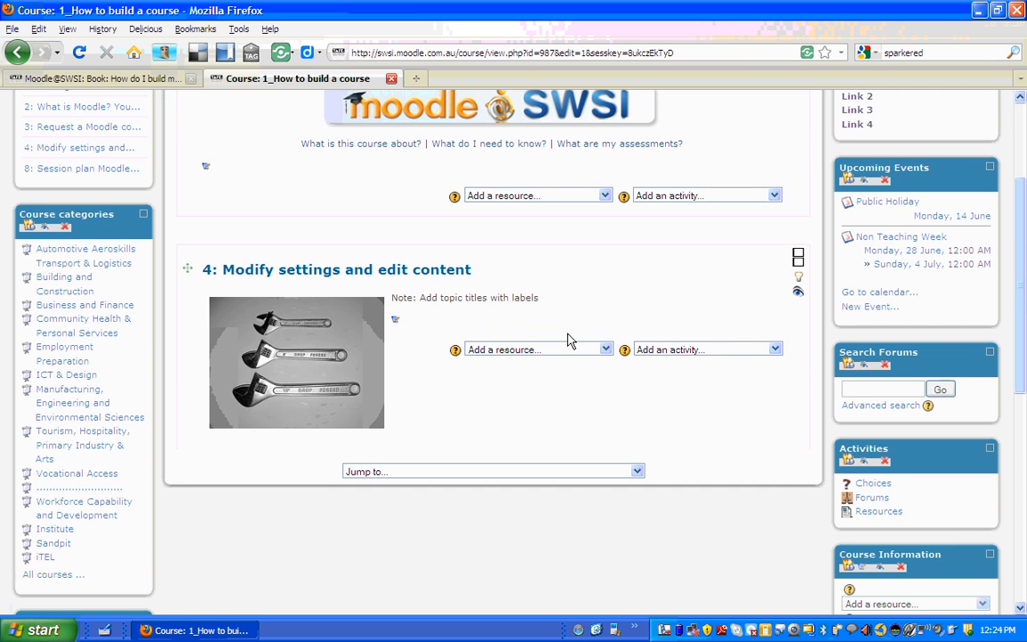
pyautogui.click(605, 350)
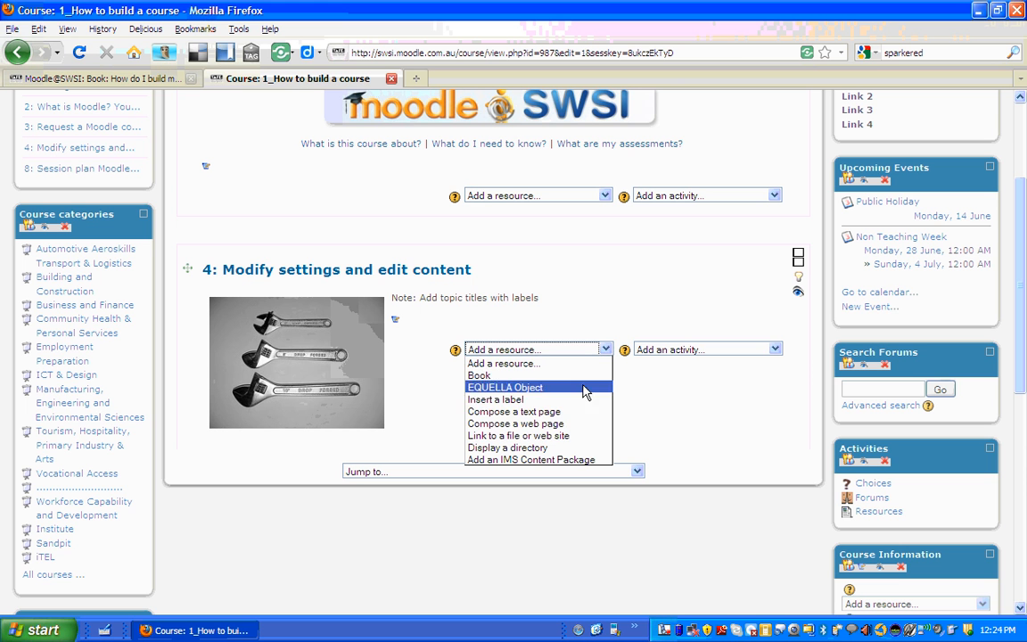
pyautogui.click(553, 436)
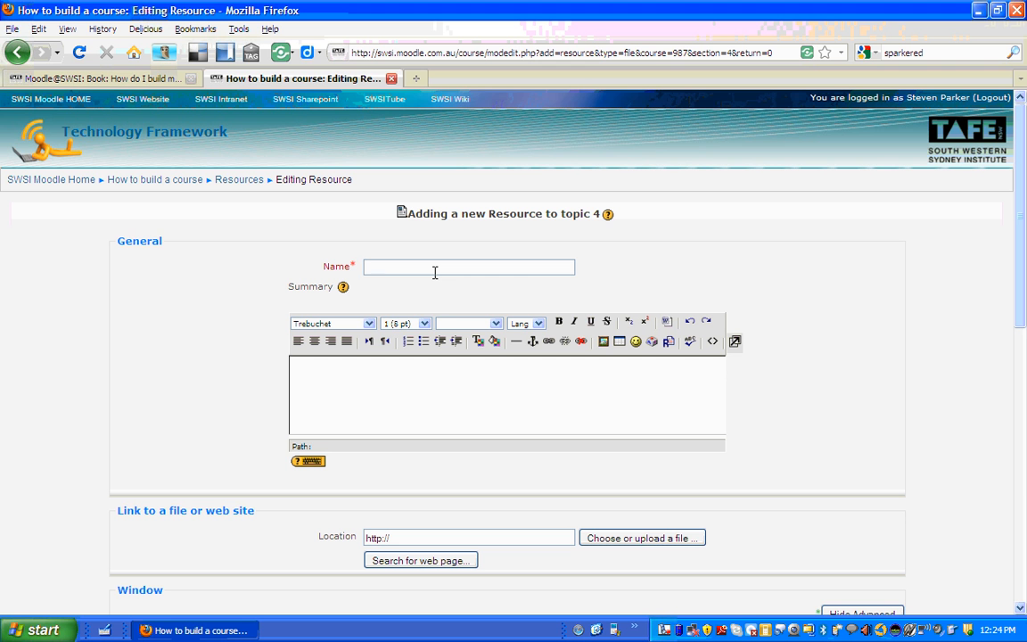
pyautogui.write('Worksheet: Mor')
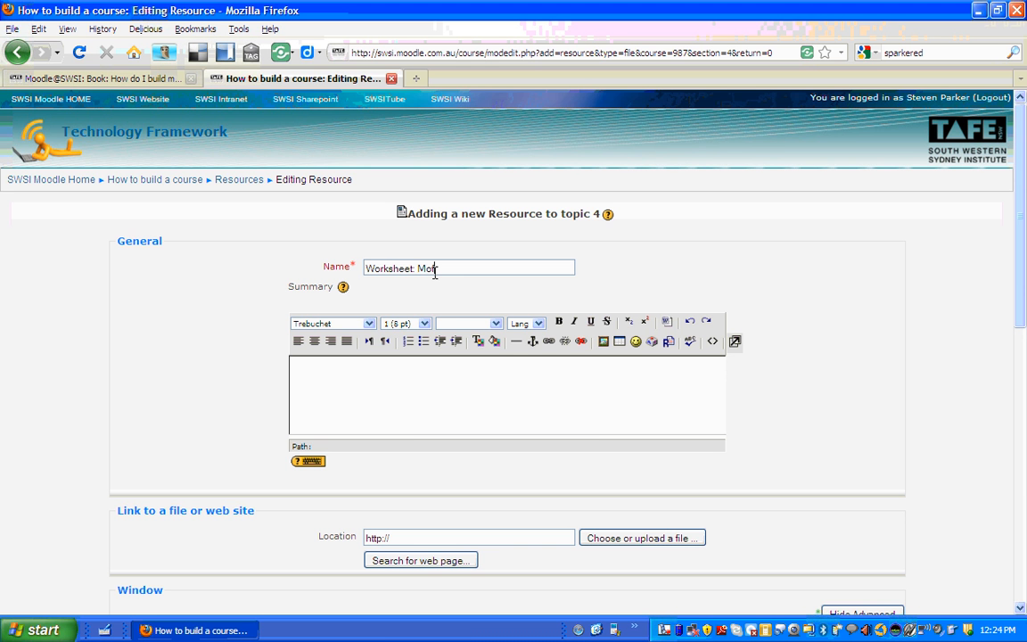
pyautogui.write('dify settings (pdf)')
# Set the resource's location to 4_modifyCourseSettings.pdf from the 4_modifySettings course folder.
pyautogui.scroll(-3, 1025, 308)
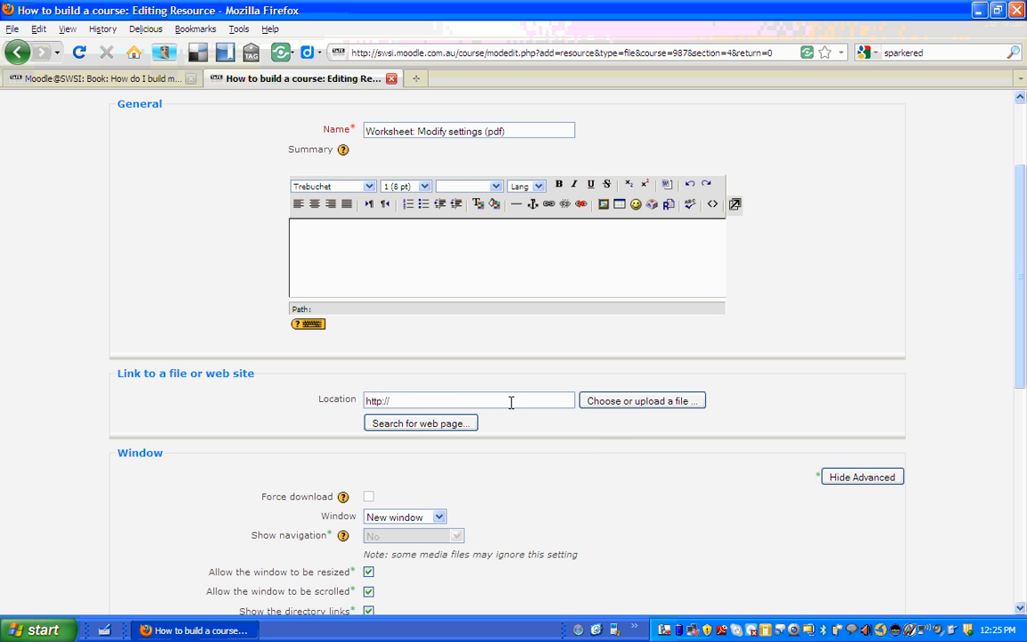
pyautogui.click(632, 403)
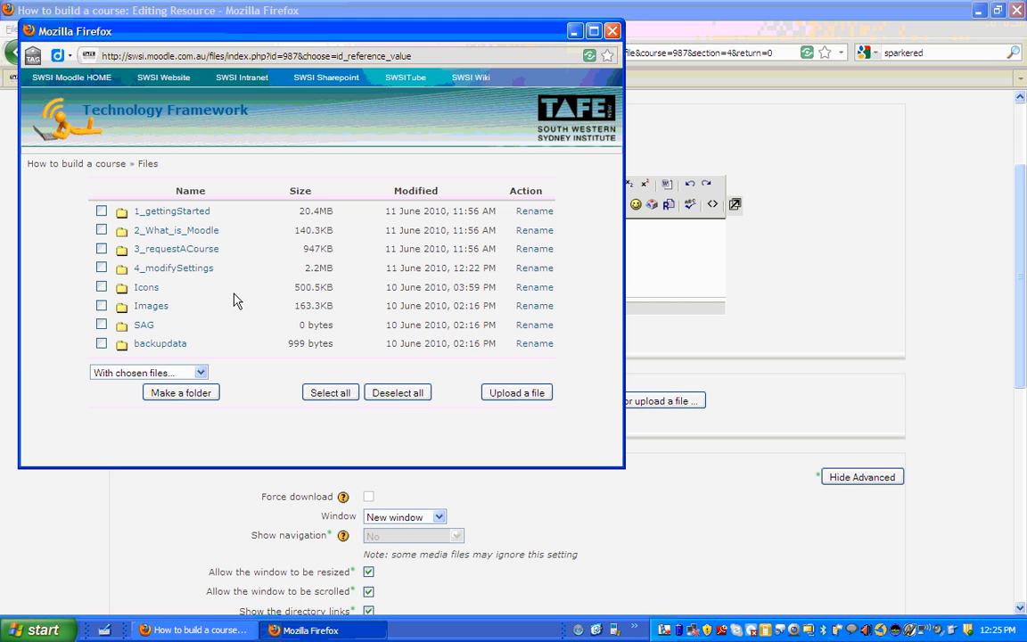
pyautogui.click(179, 271)
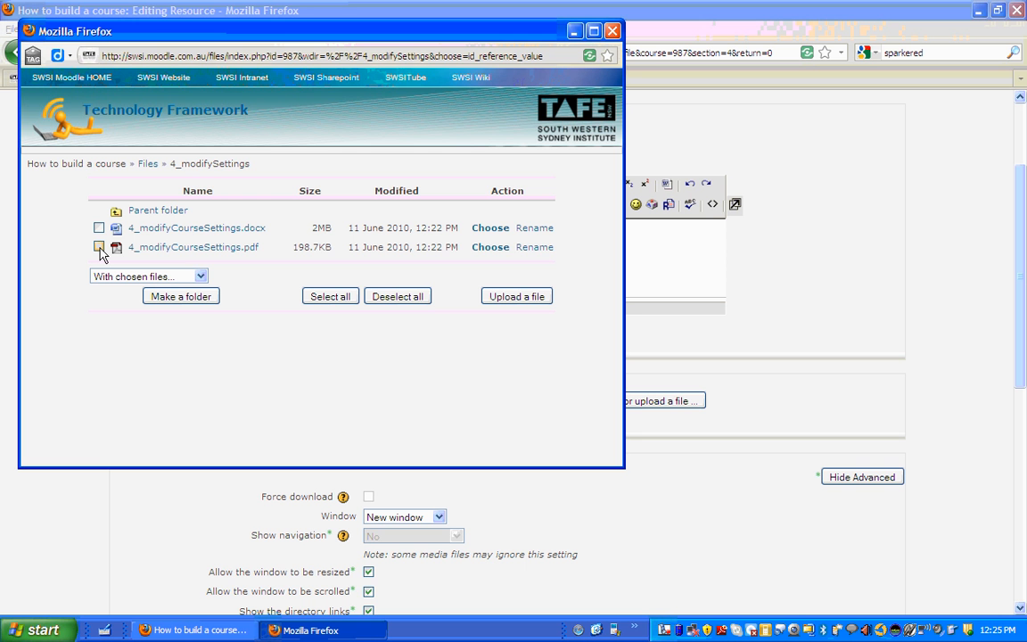
pyautogui.click(99, 248)
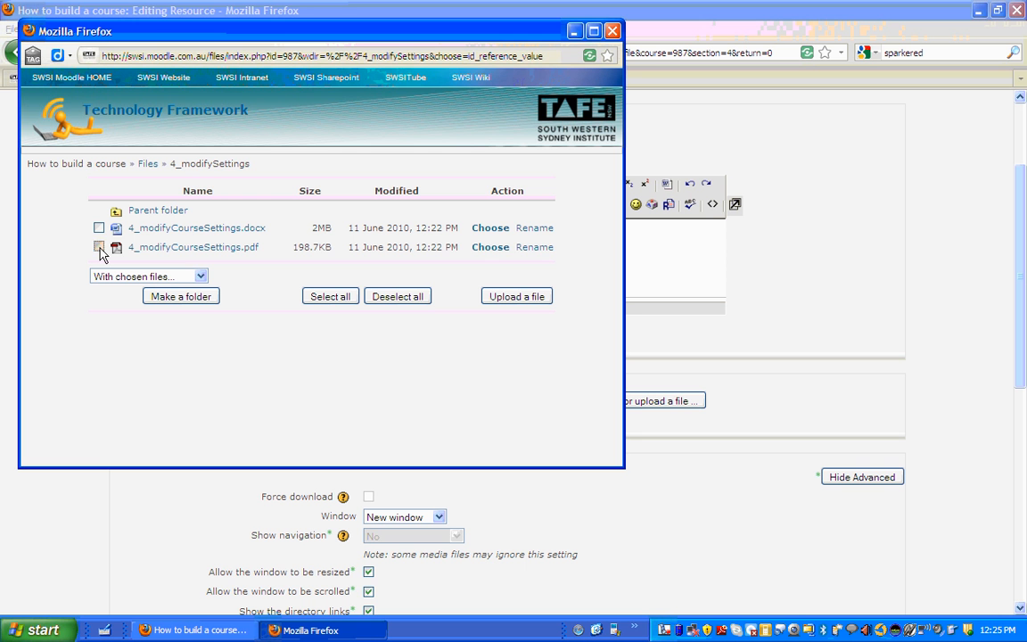
pyautogui.click(491, 249)
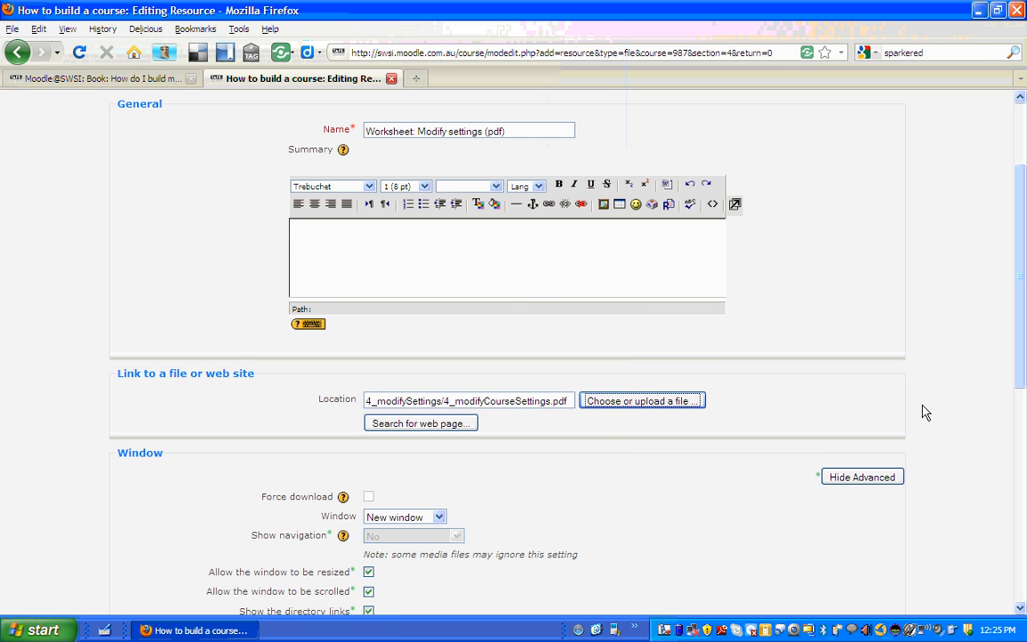
# Enter the summary "Worksheet for modifying settings." and save the resource, returning to the course.
pyautogui.click(557, 258)
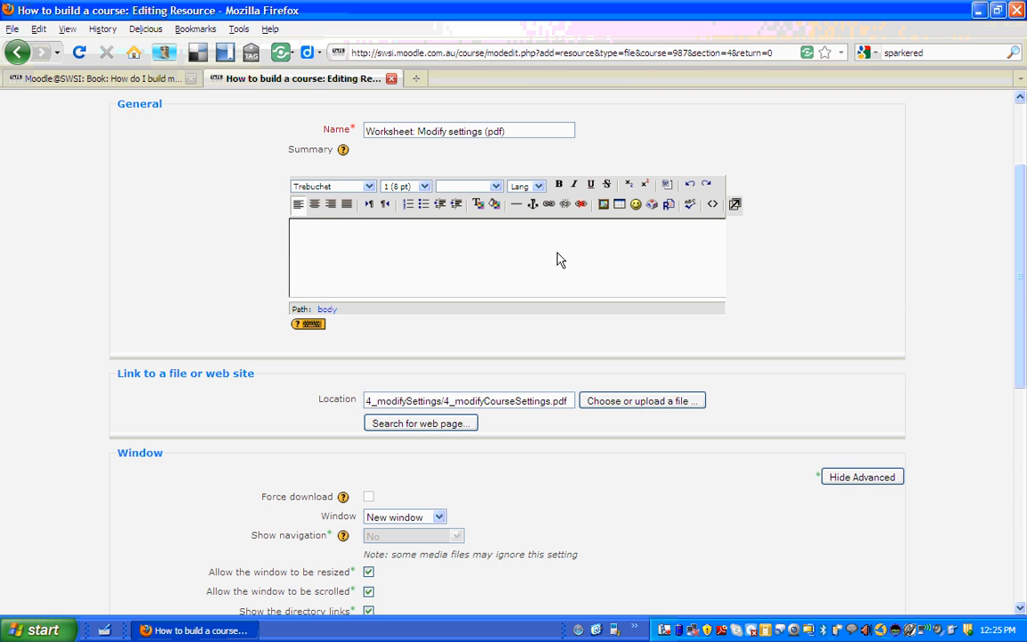
pyautogui.write('Worksheet for modif')
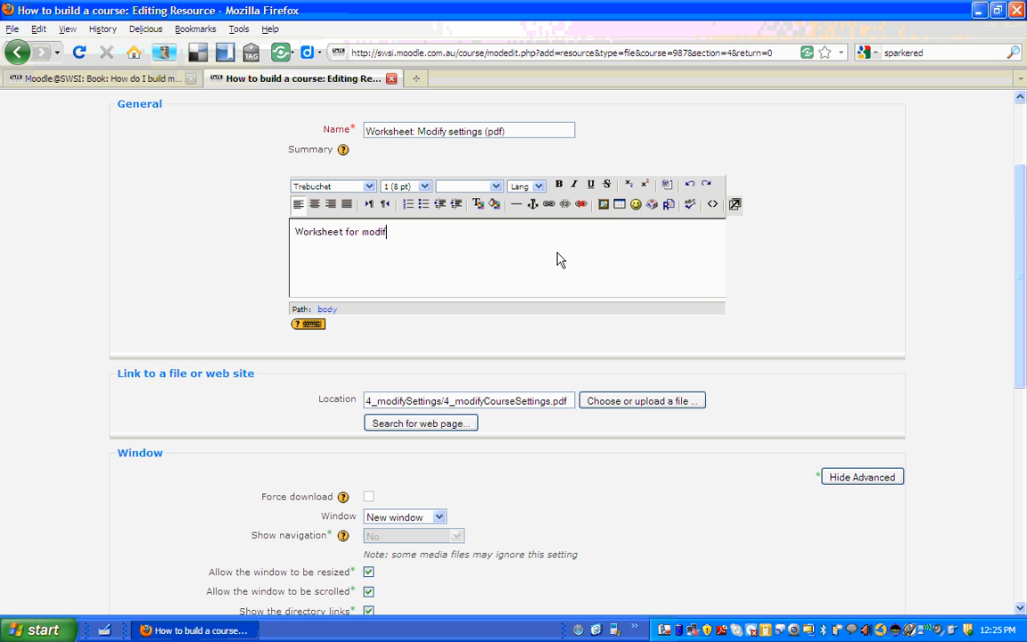
pyautogui.write('ying settings.')
pyautogui.moveTo(1019, 306); pyautogui.dragTo(1014, 406)
pyautogui.scroll(-5, 1002, 477)
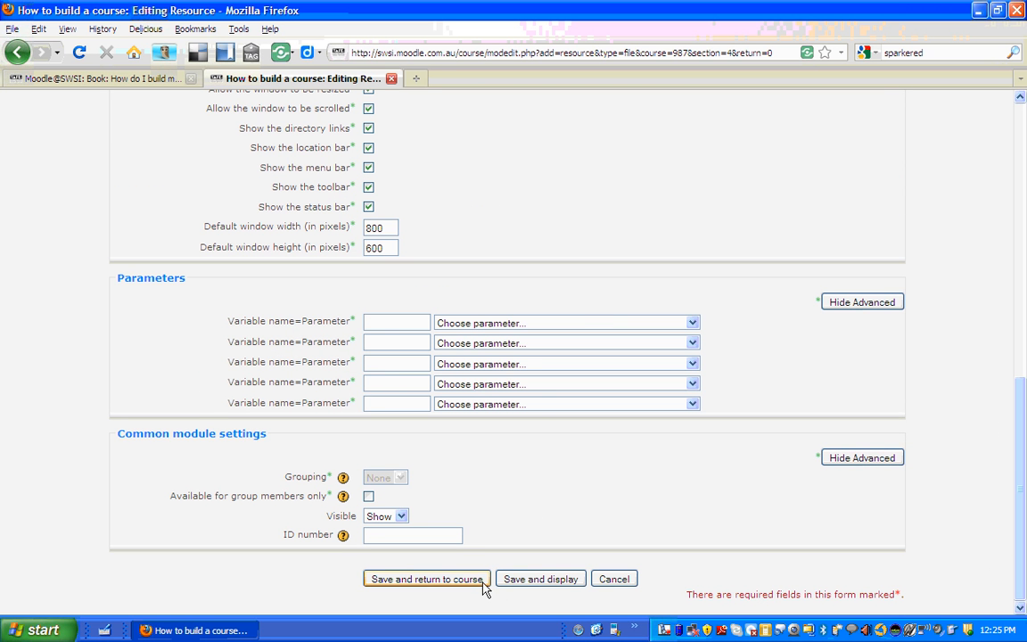
pyautogui.click(433, 584)
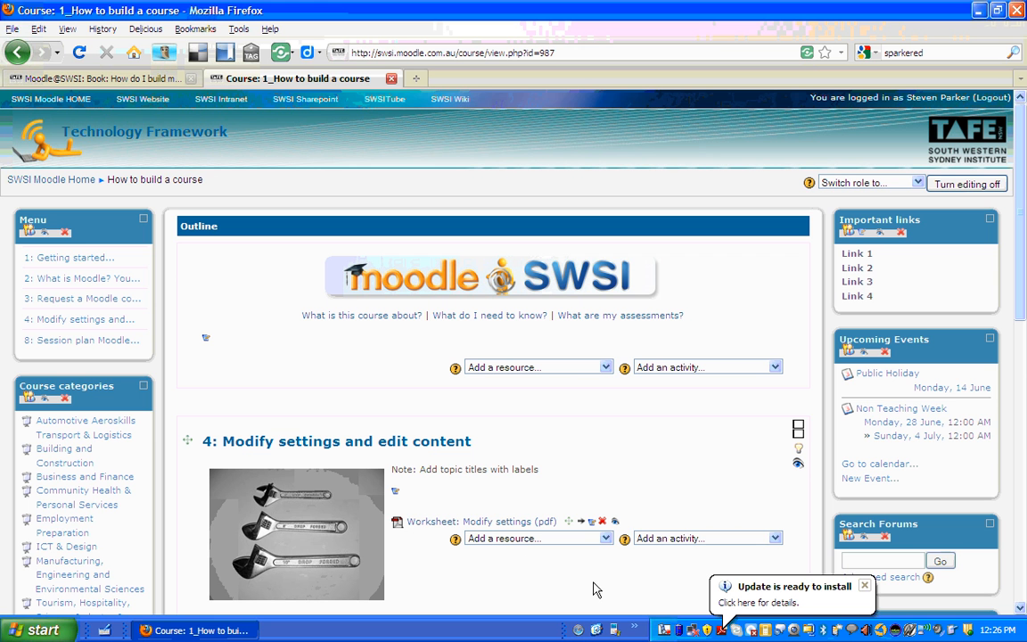
pyautogui.click(863, 586)
pyautogui.rightClick(664, 629)
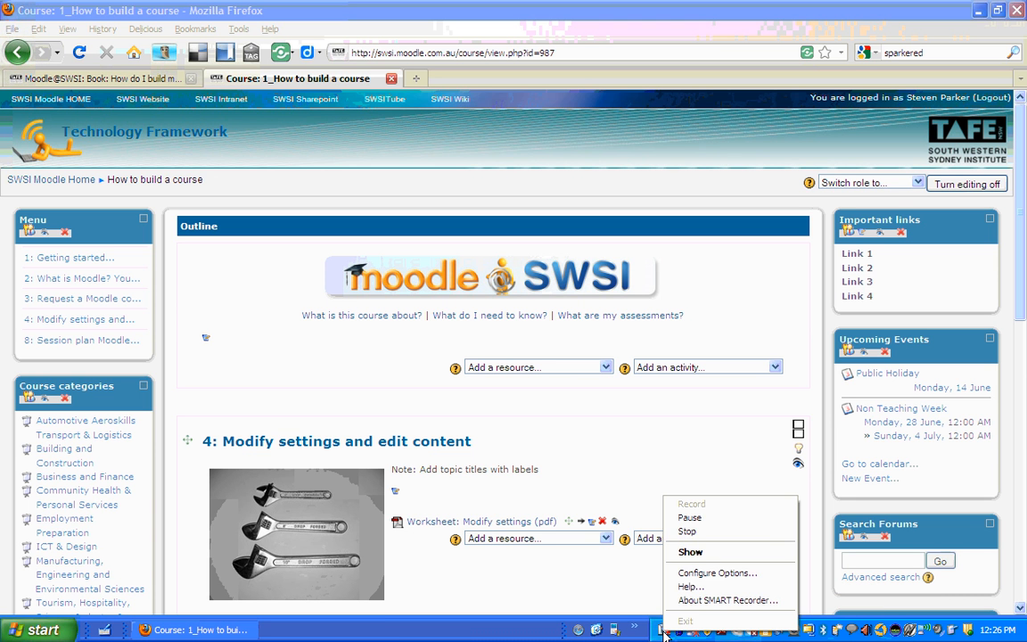
pyautogui.click(691, 533)
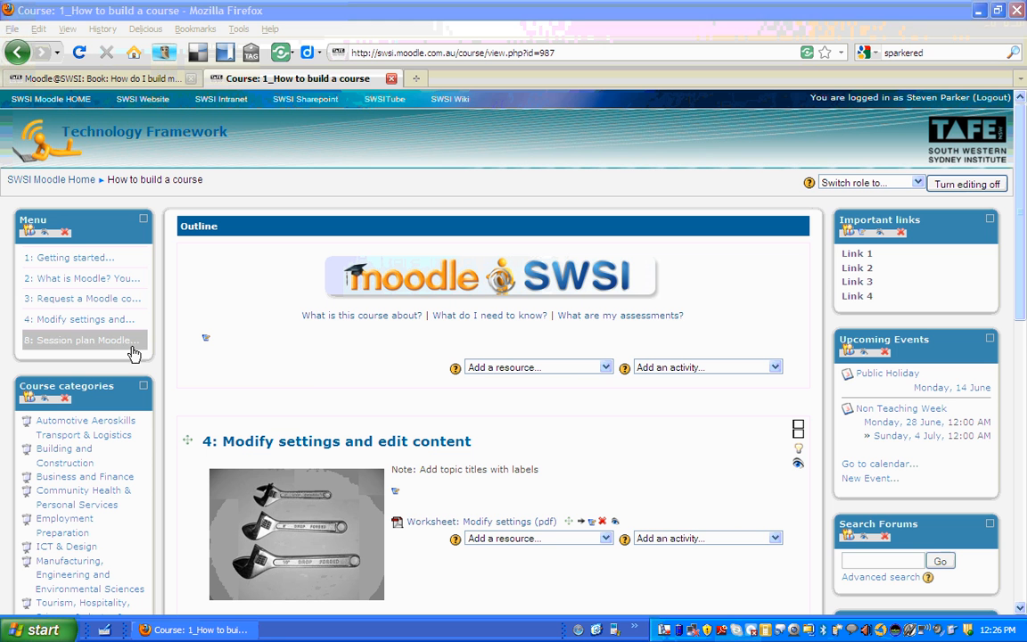
# Show topic 8, Session plan Moodle@SWSI, and open the course's files area.
pyautogui.click(85, 342)
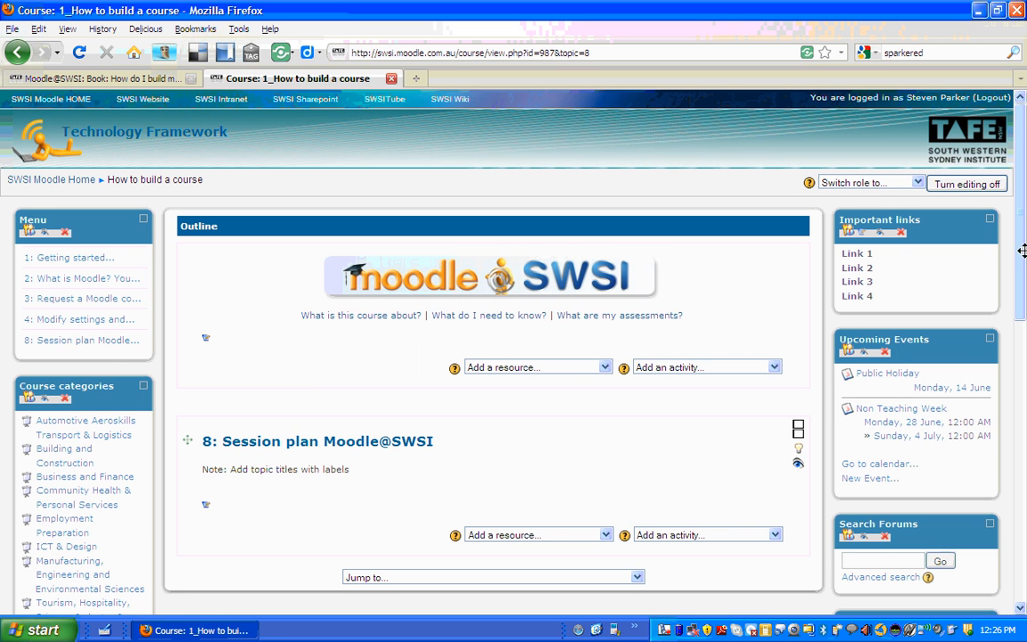
pyautogui.moveTo(1023, 248); pyautogui.dragTo(1010, 276)
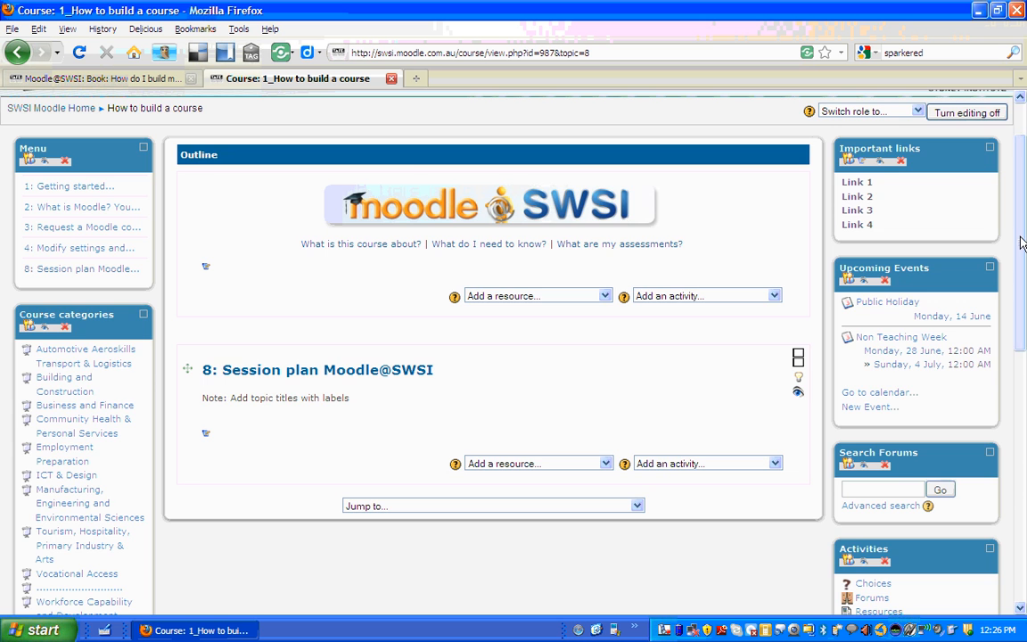
pyautogui.moveTo(1018, 241); pyautogui.dragTo(1014, 522)
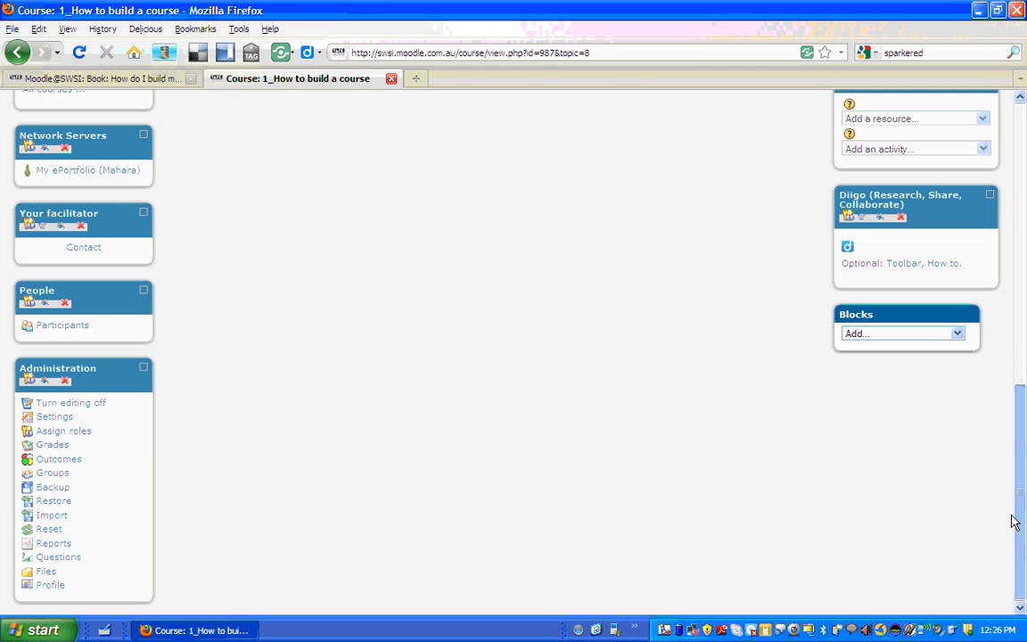
pyautogui.click(45, 572)
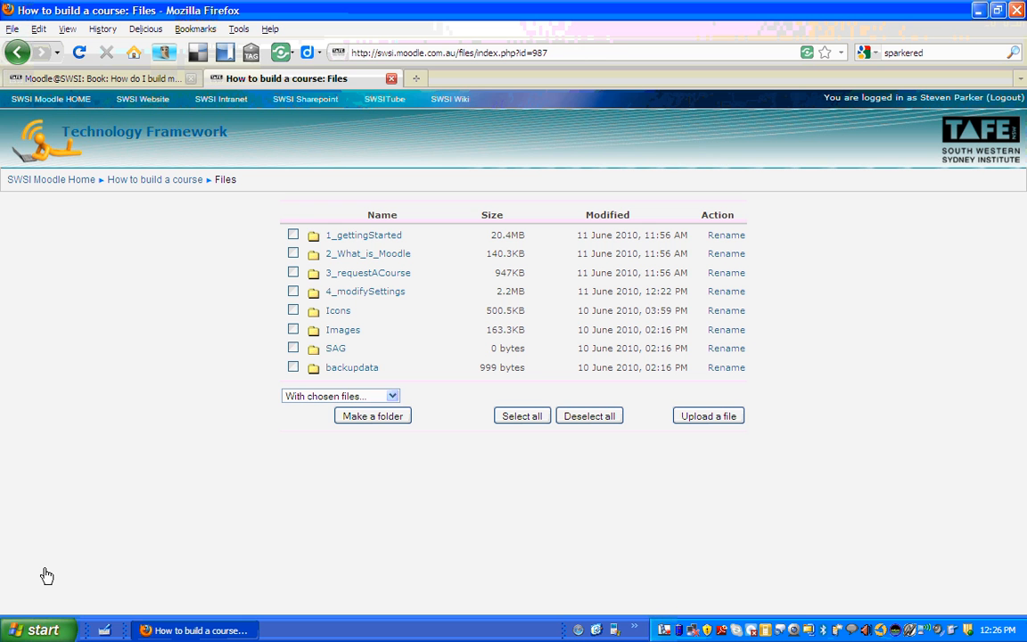
# Create a folder named "Worksheets" in the main course files directory.
pyautogui.click(372, 424)
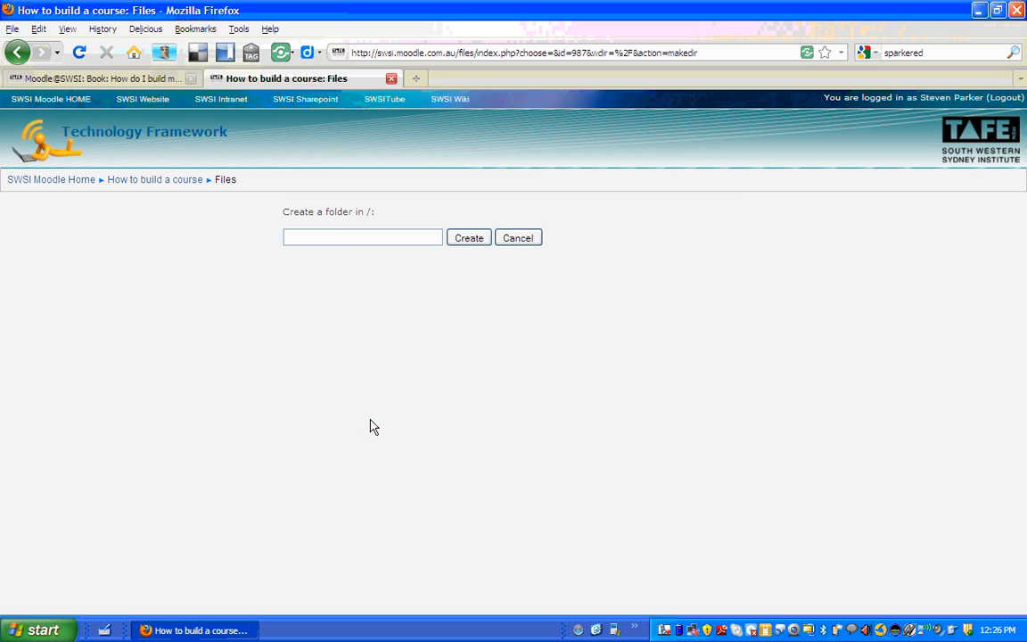
pyautogui.click(335, 238)
pyautogui.write('Worksheets')
pyautogui.click(472, 239)
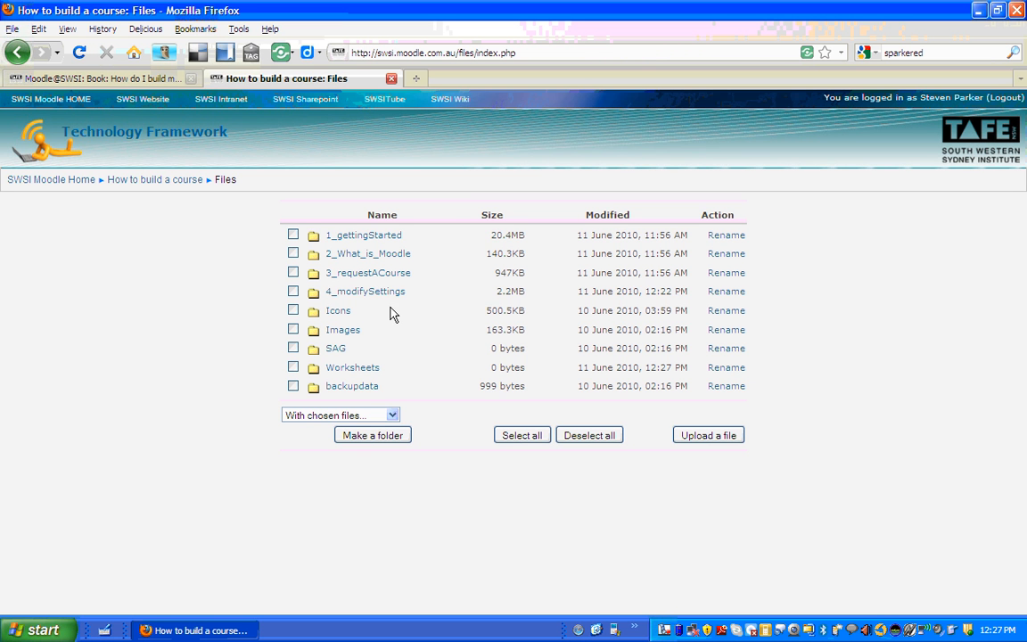
# Move the folders 1_gettingStarted, 2_What_is_Moodle, 3_requestACourse and 4_modifySettings into the Worksheets folder.
pyautogui.click(292, 234)
pyautogui.click(293, 254)
pyautogui.click(293, 272)
pyautogui.click(292, 290)
pyautogui.click(392, 415)
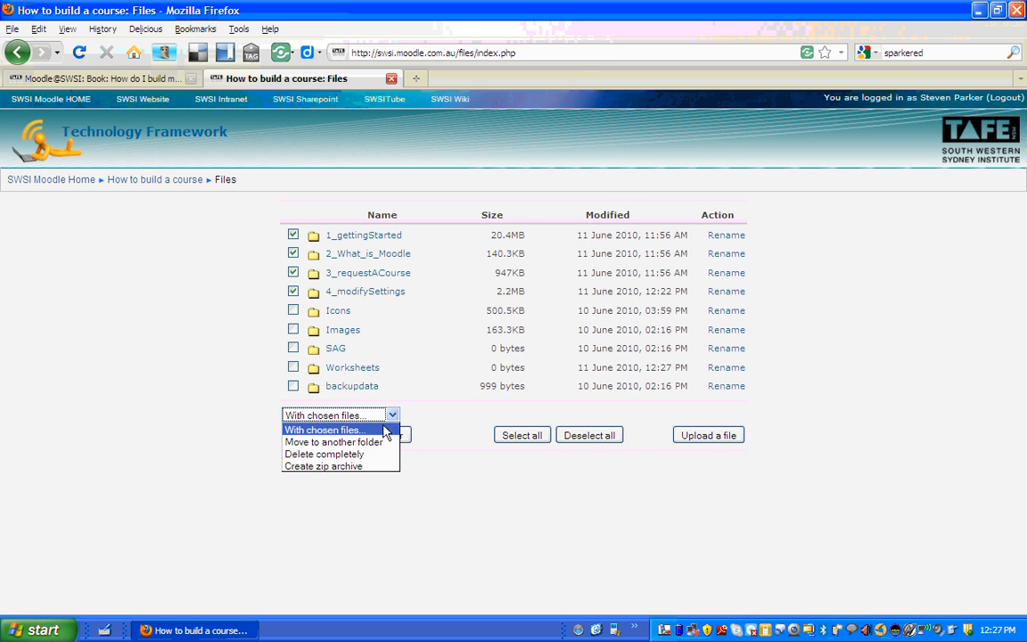
pyautogui.click(373, 442)
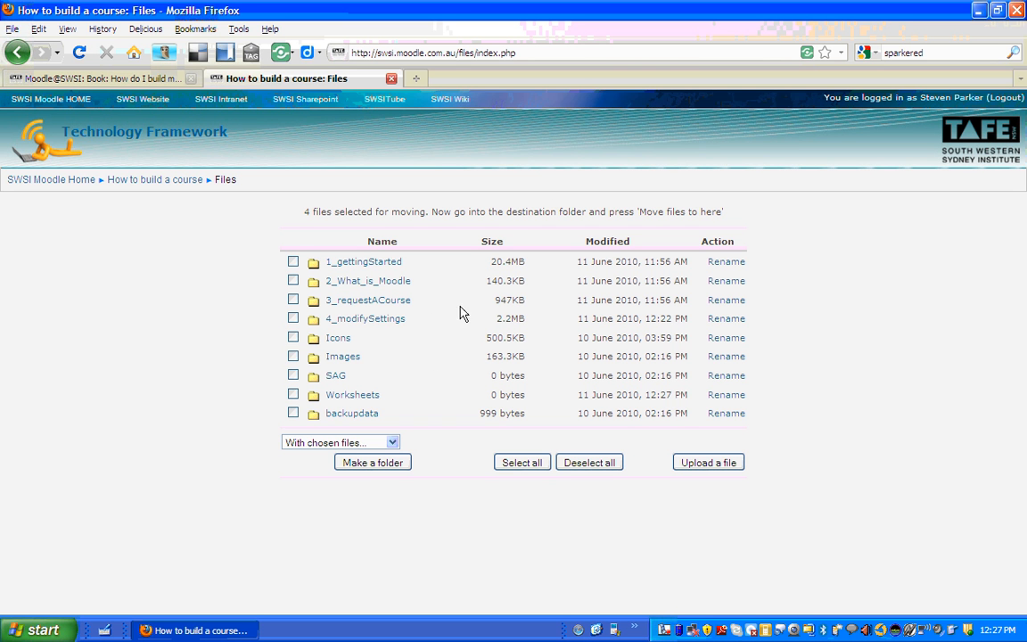
pyautogui.click(359, 398)
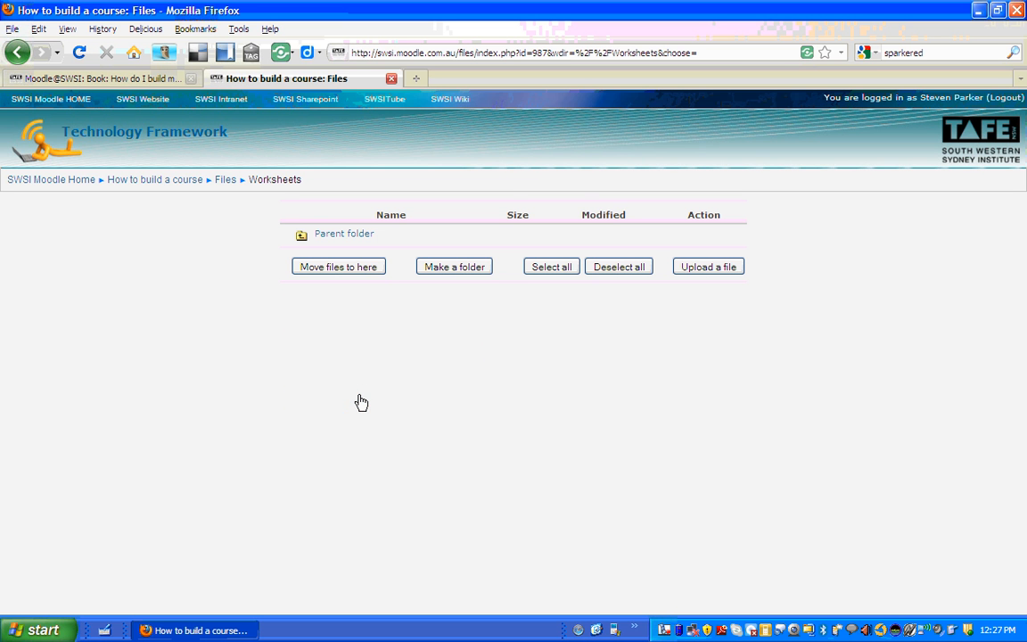
pyautogui.click(333, 267)
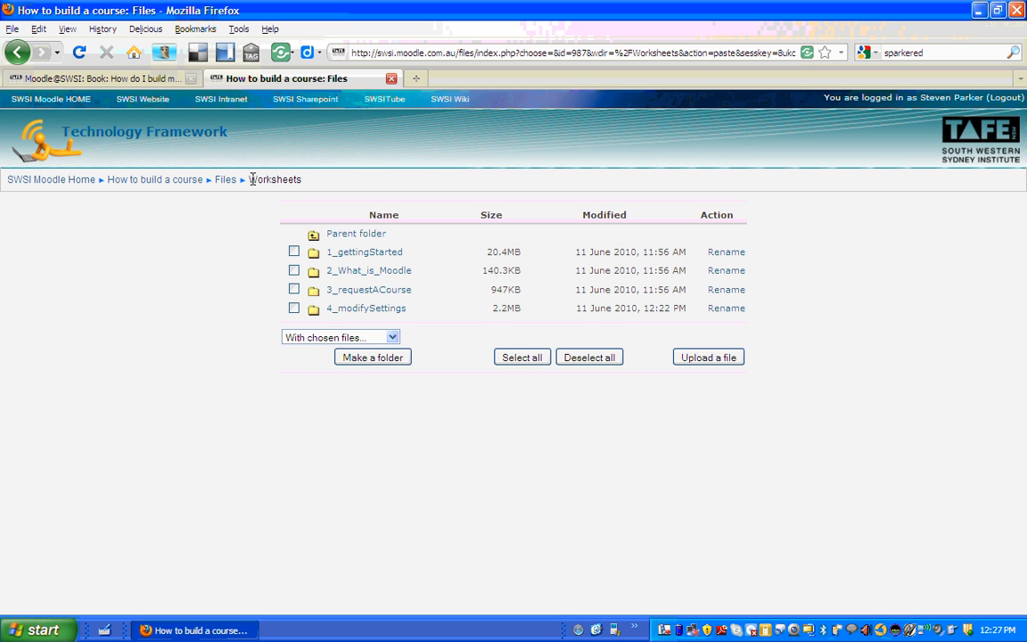
pyautogui.moveTo(251, 180); pyautogui.dragTo(306, 187)
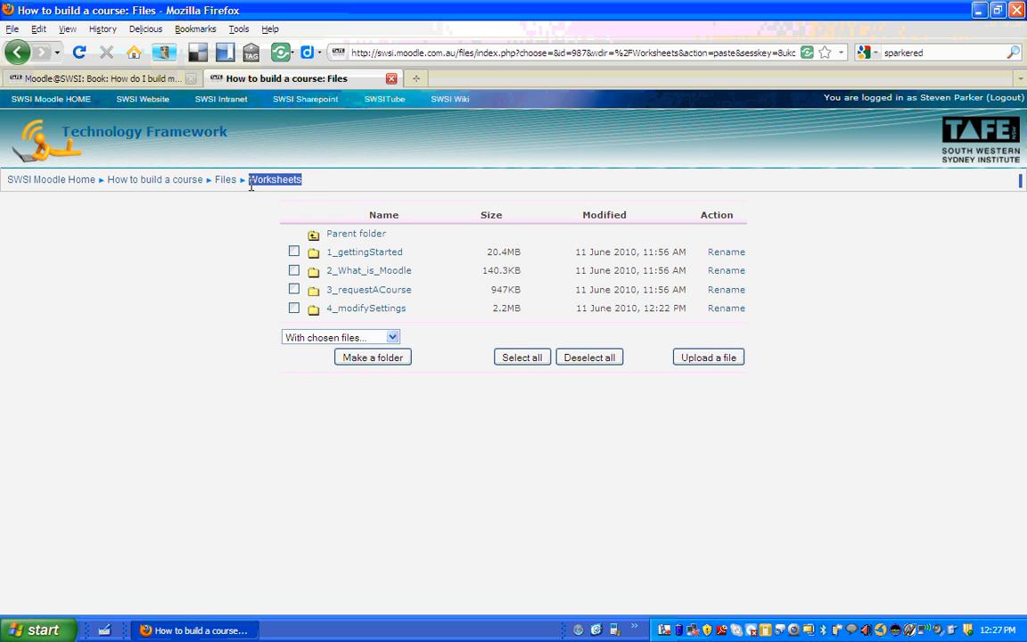
# Return to the course page and add a directory display resource to topic 8, naming it "Worksheets".
pyautogui.click(165, 181)
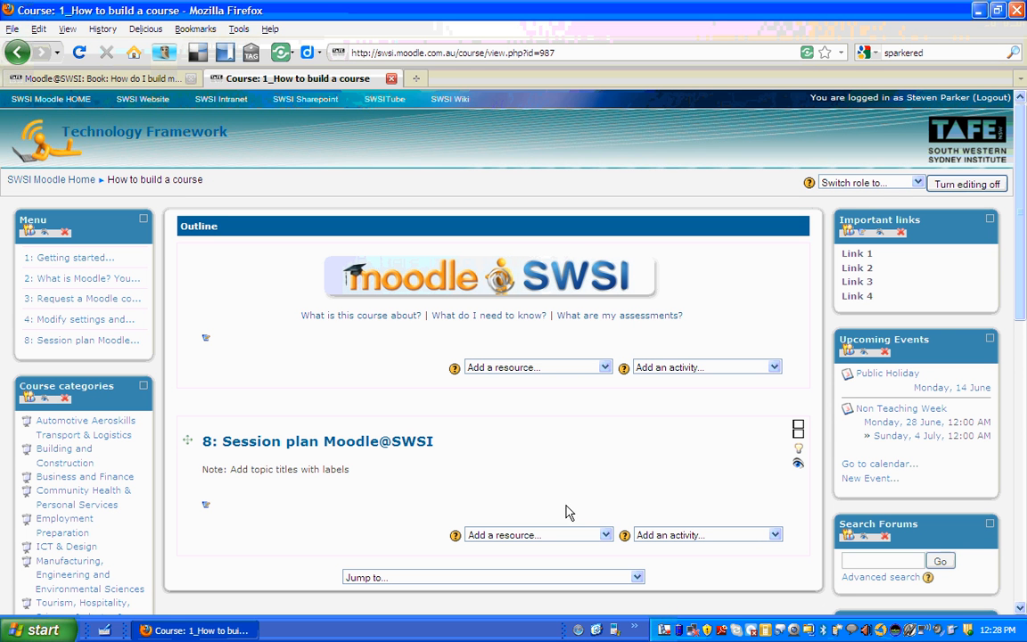
pyautogui.click(604, 536)
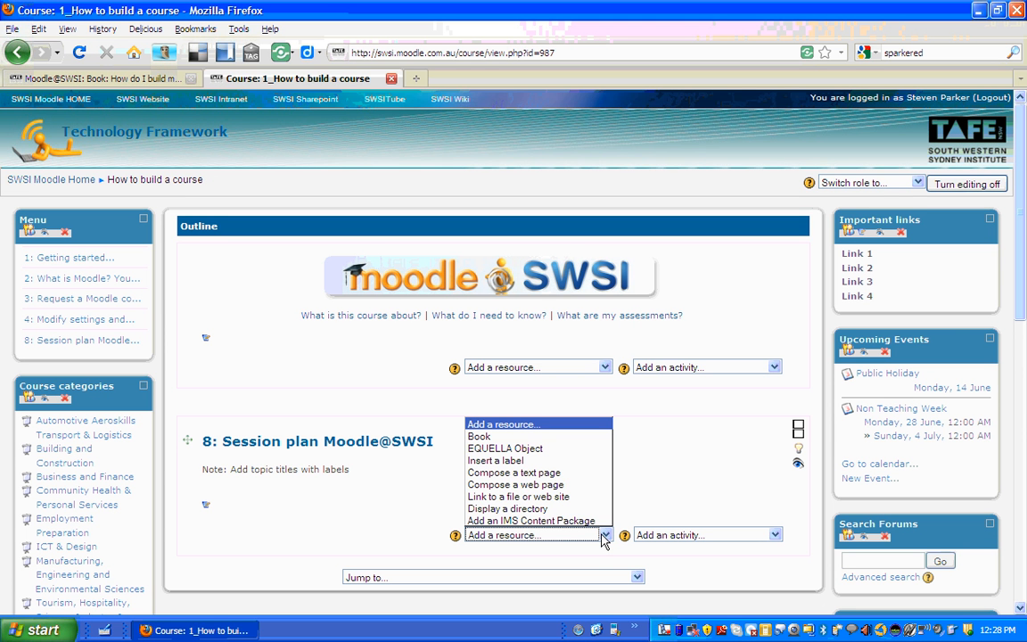
pyautogui.click(573, 508)
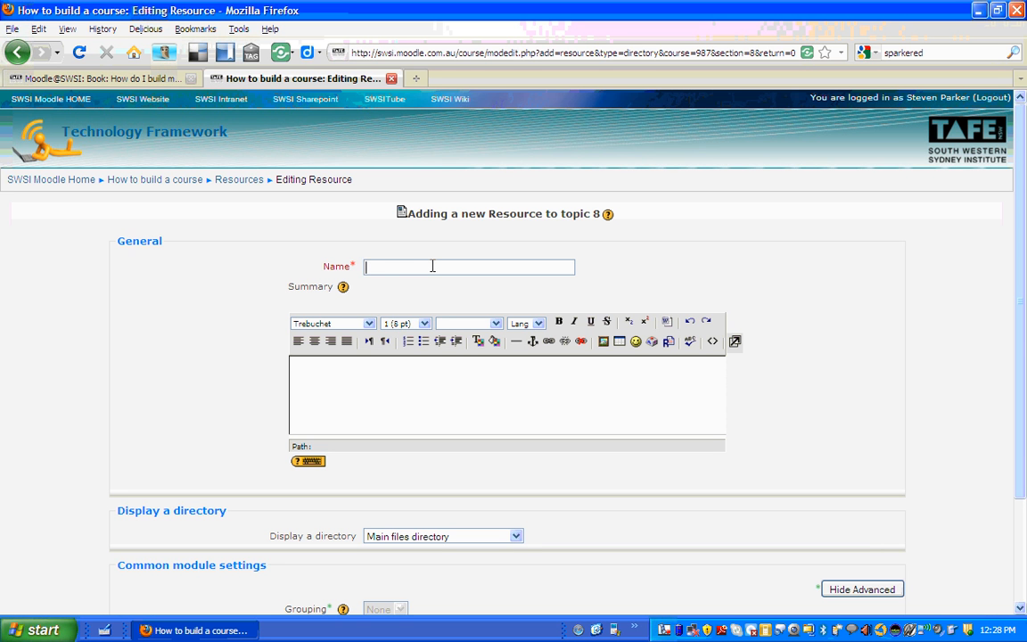
pyautogui.write('Worksheets')
# Enter the resource summary "Print the worksheets from this location when needed.".
pyautogui.click(344, 382)
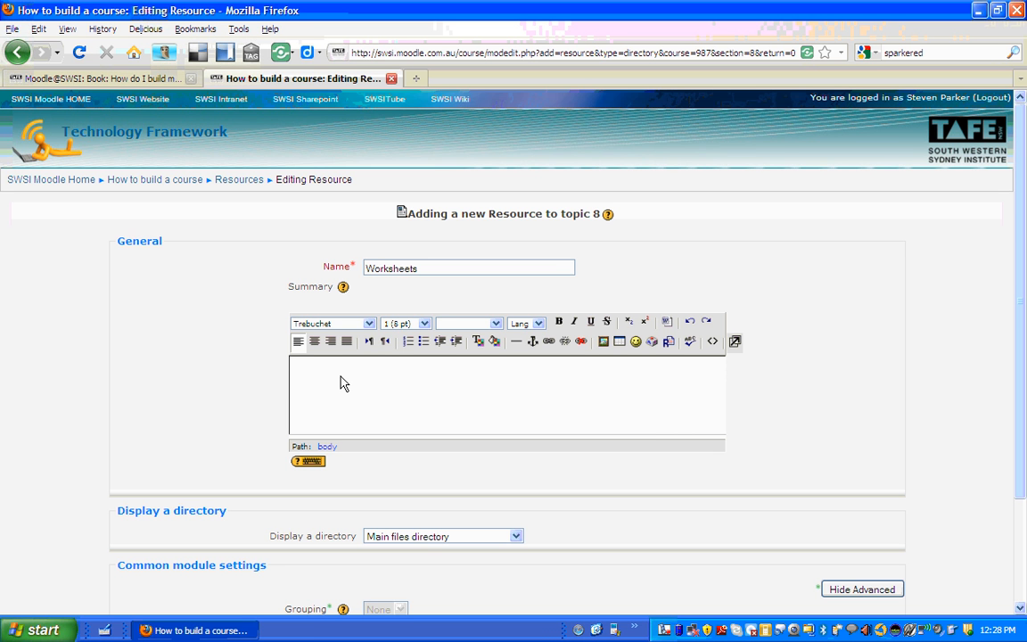
pyautogui.write('Print the worksheets from this location w')
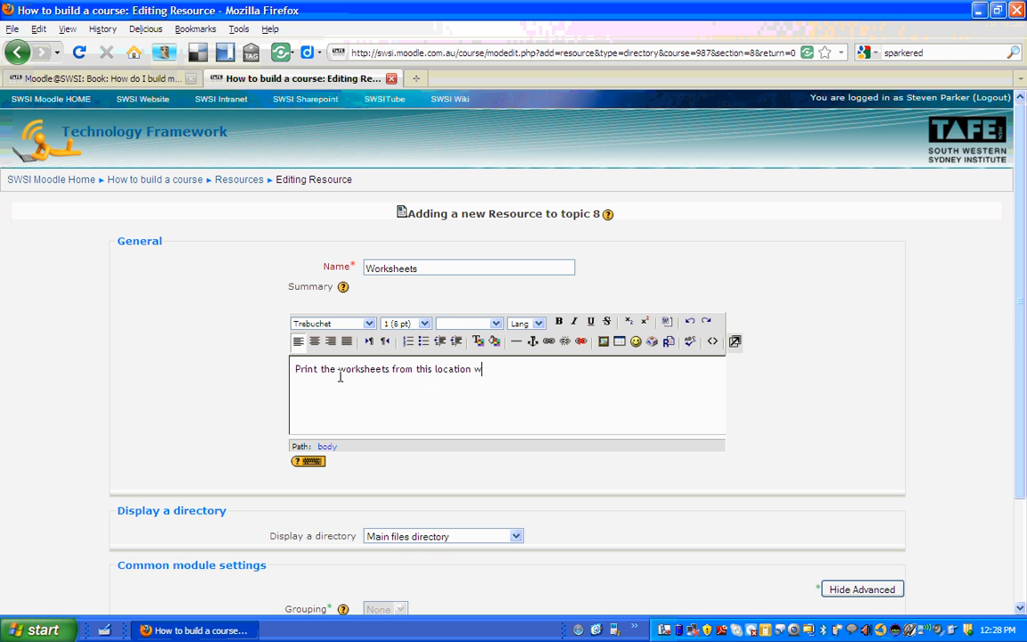
pyautogui.write('hen needed.')
# Set the resource to display the Worksheets directory, save it back to the course, and open it from topic 8.
pyautogui.moveTo(1022, 303); pyautogui.dragTo(1023, 428)
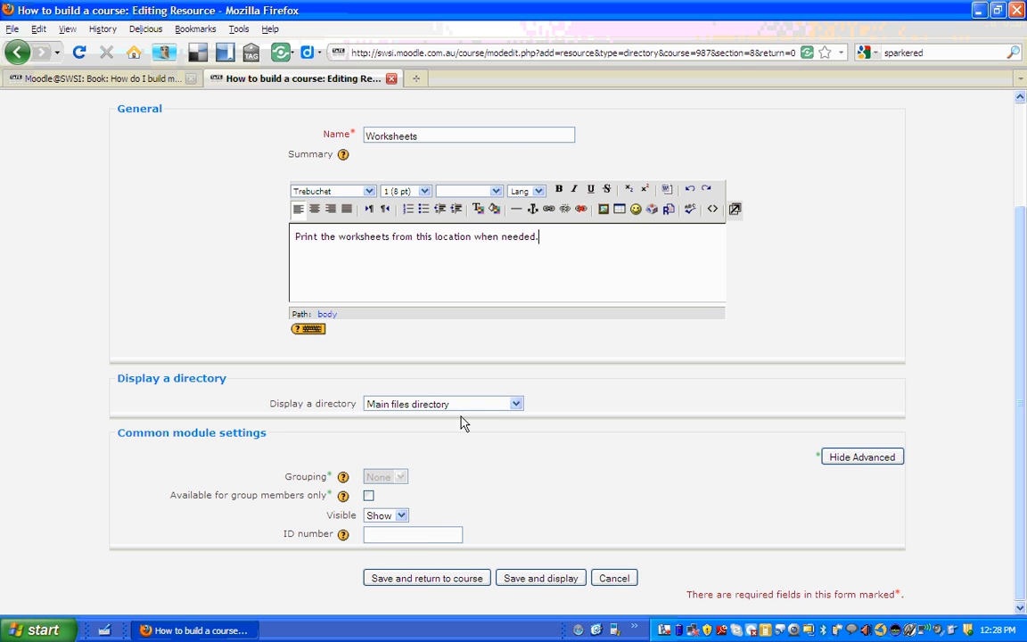
pyautogui.click(516, 404)
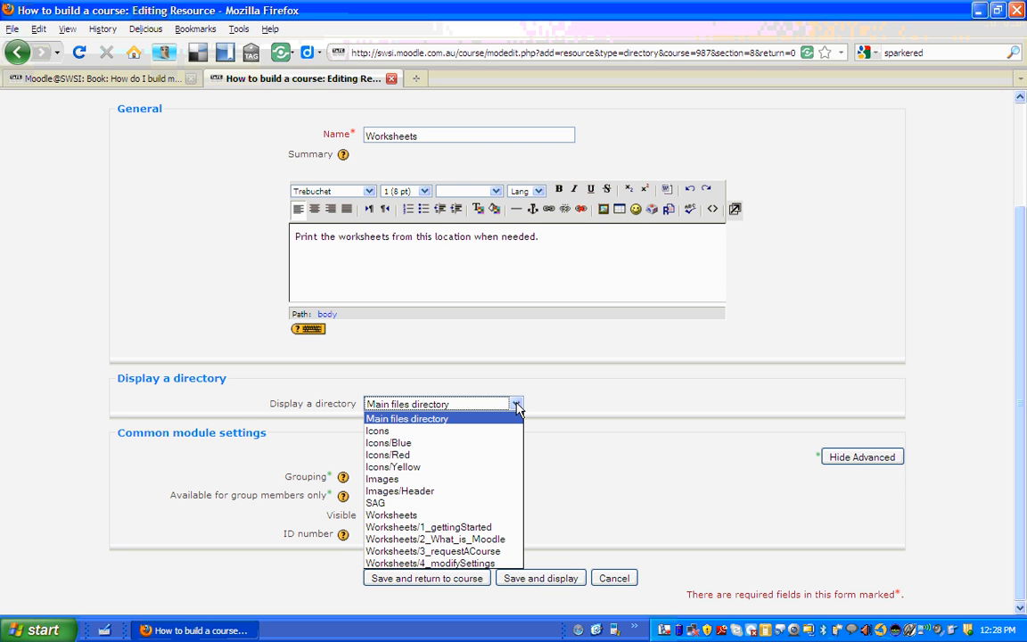
pyautogui.click(461, 523)
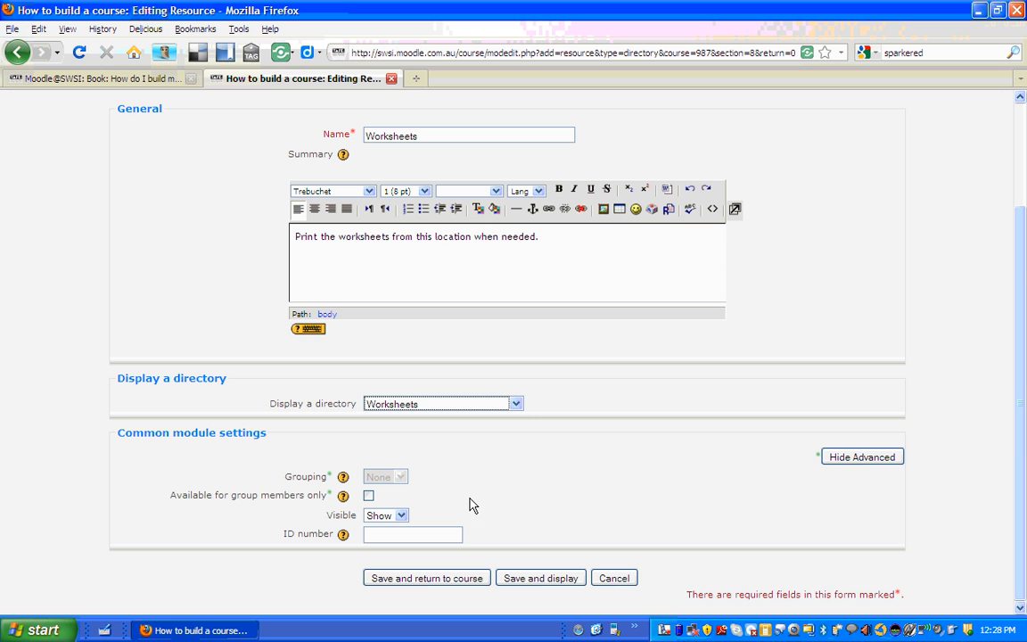
pyautogui.click(420, 577)
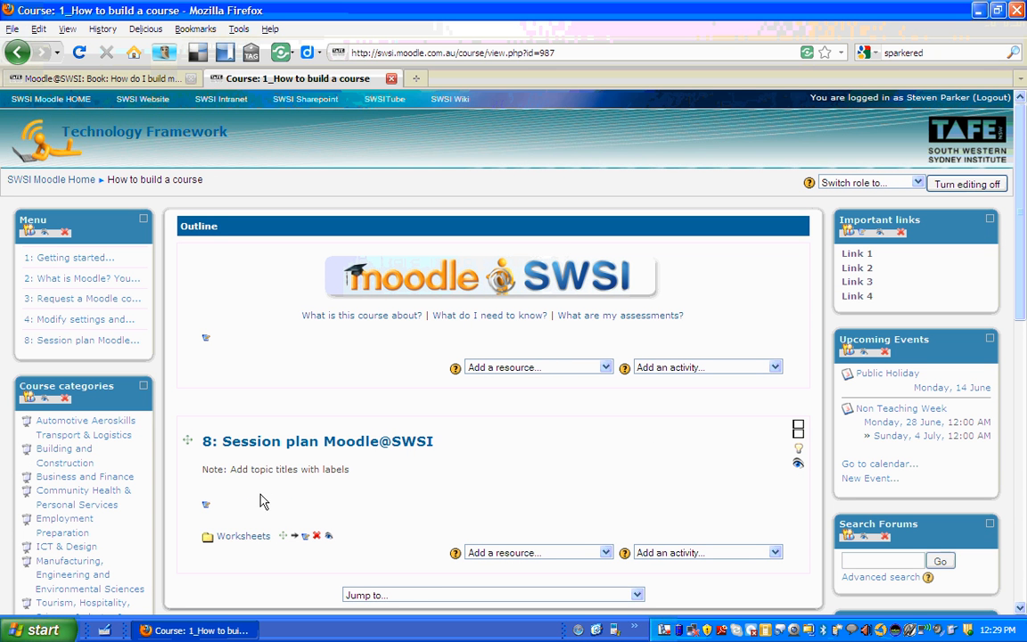
pyautogui.click(241, 540)
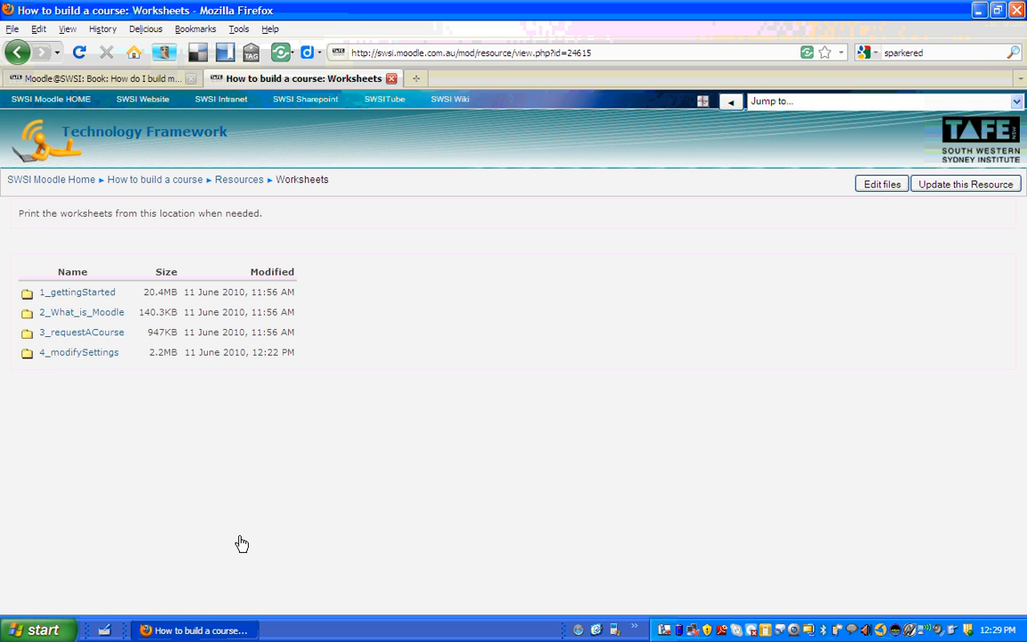